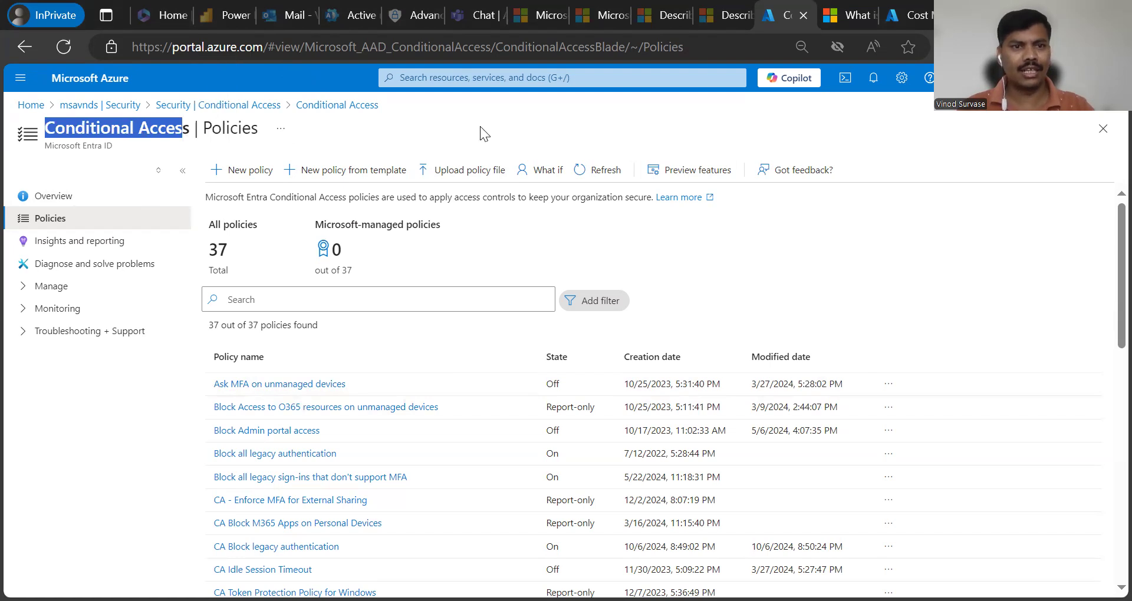
Step: Start a new Conditional Access policy from a template and look through the Secure foundation templates
{"action": "left_click", "coordinate": [126, 137]}
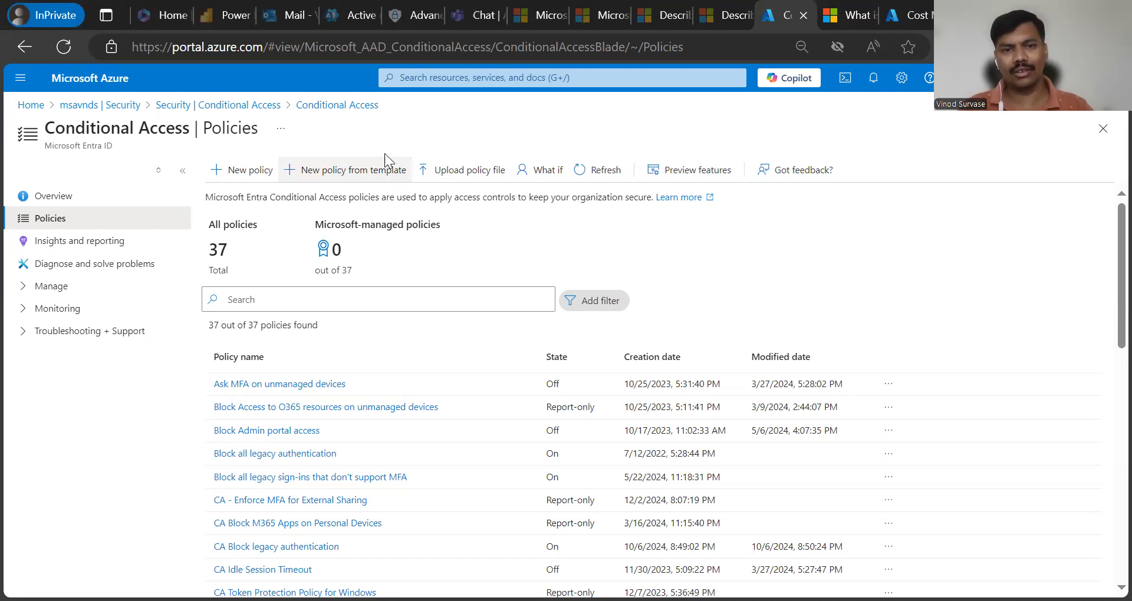
{"action": "left_click", "coordinate": [354, 170]}
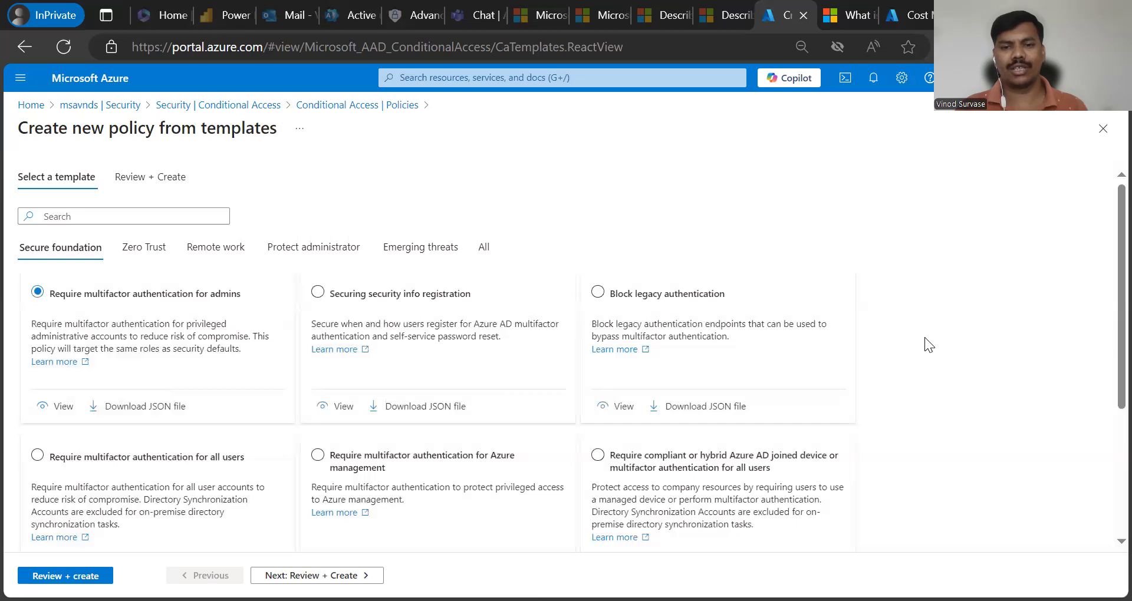
{"action": "scroll", "coordinate": [924, 337], "scroll_direction": "down", "scroll_amount": 3}
{"action": "scroll", "coordinate": [924, 337], "scroll_direction": "up", "scroll_amount": 3}
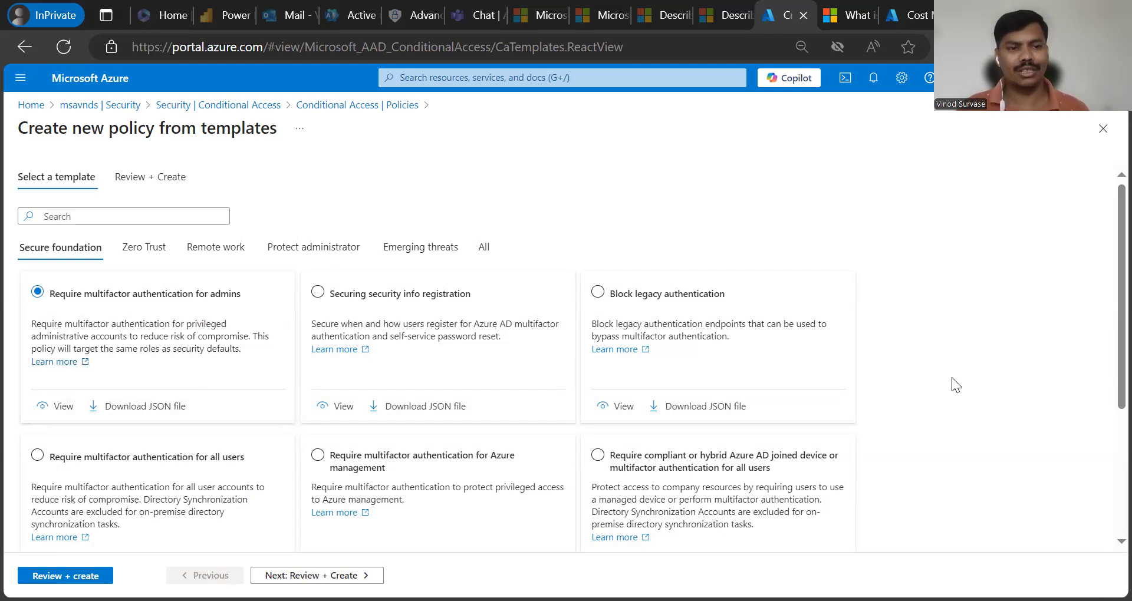
{"action": "scroll", "coordinate": [951, 378], "scroll_direction": "down", "scroll_amount": 3}
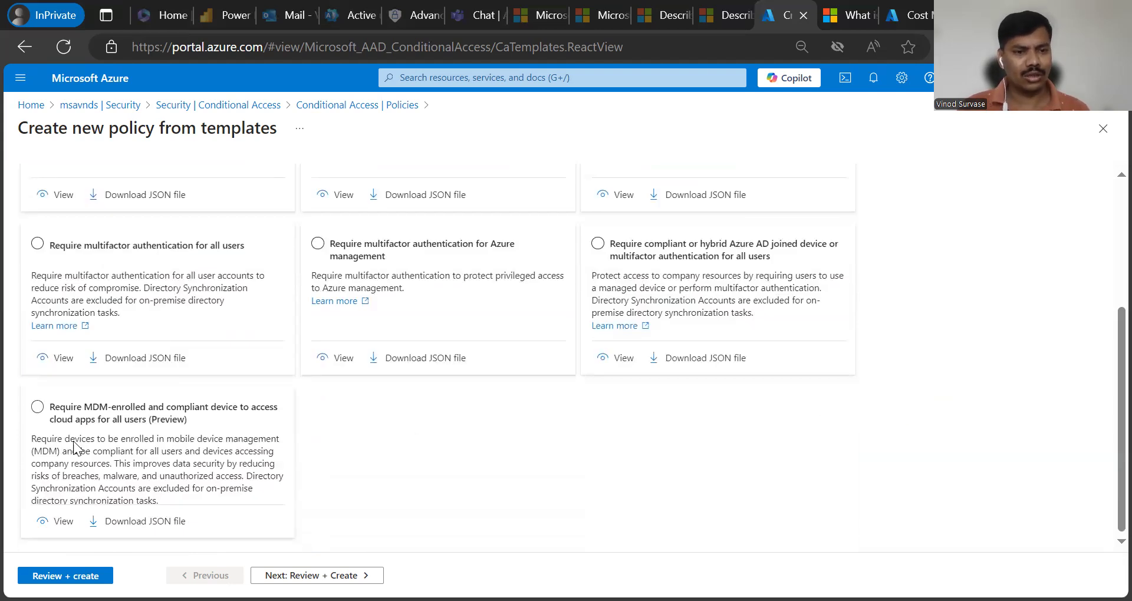
{"action": "left_click", "coordinate": [146, 421]}
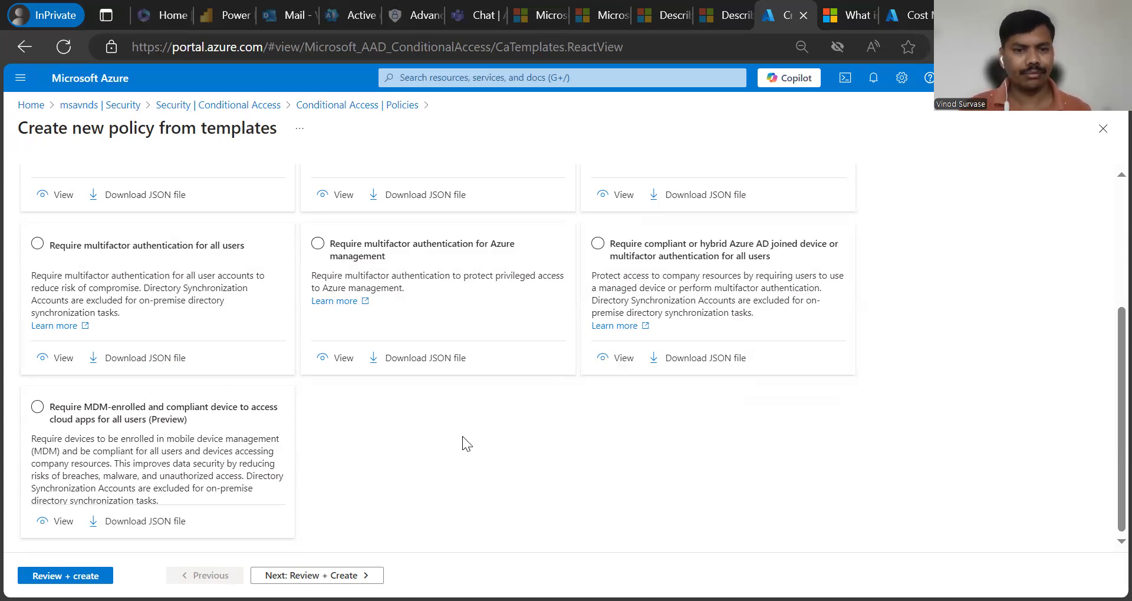
{"action": "scroll", "coordinate": [462, 436], "scroll_direction": "up", "scroll_amount": 4}
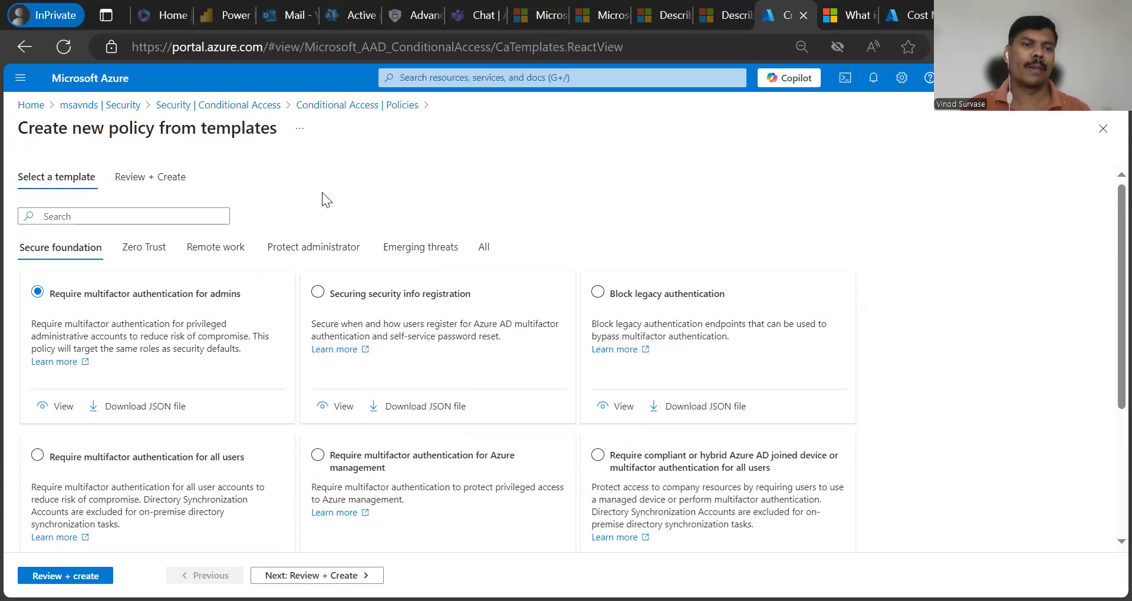
Step: Choose the Securing security info registration template in the Zero Trust category
{"action": "left_click", "coordinate": [144, 248]}
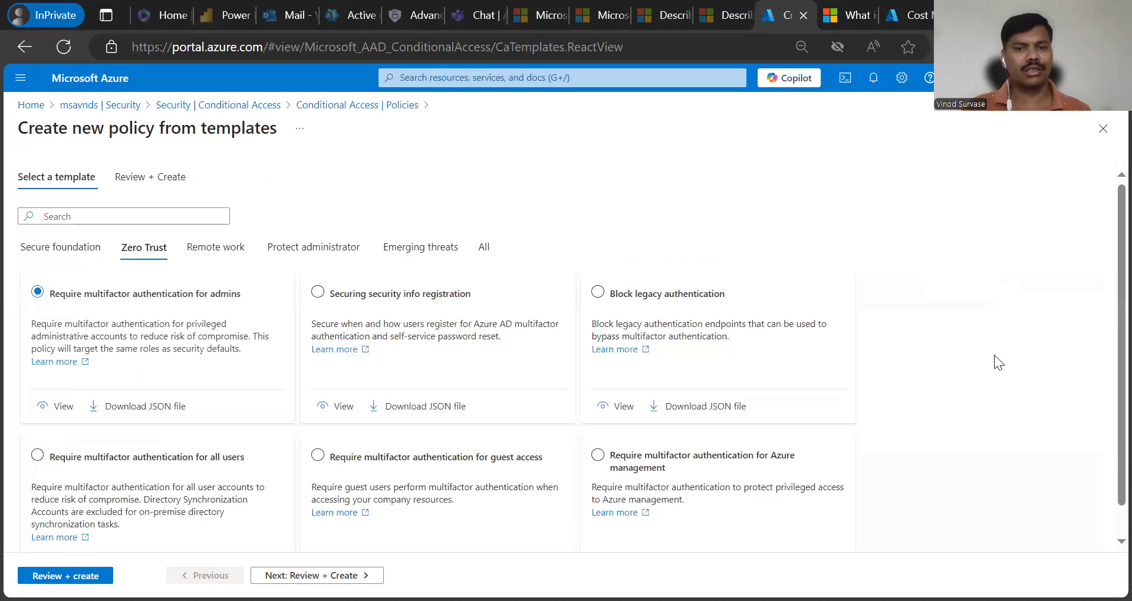
{"action": "scroll", "coordinate": [994, 362], "scroll_direction": "down", "scroll_amount": 1}
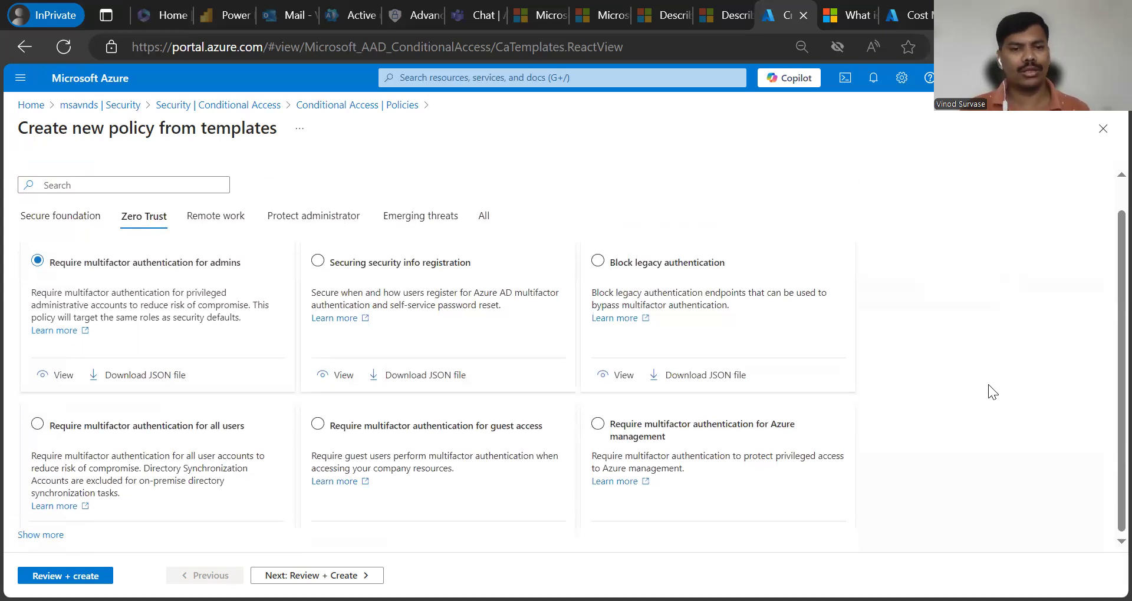
{"action": "scroll", "coordinate": [988, 385], "scroll_direction": "up", "scroll_amount": 1}
{"action": "scroll", "coordinate": [988, 384], "scroll_direction": "down", "scroll_amount": 1}
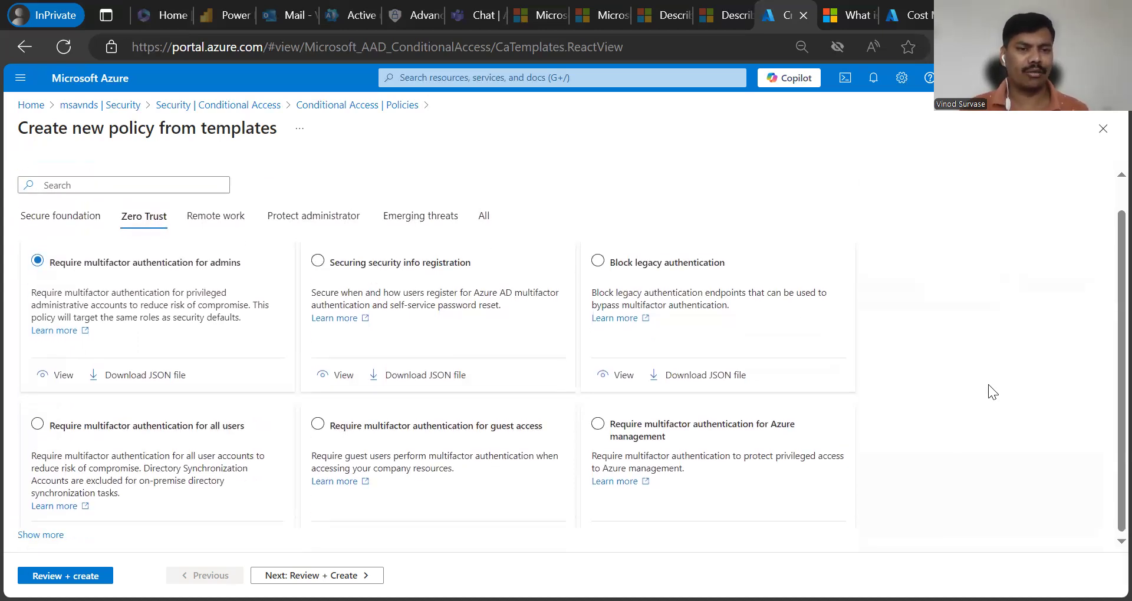
{"action": "left_click", "coordinate": [318, 261]}
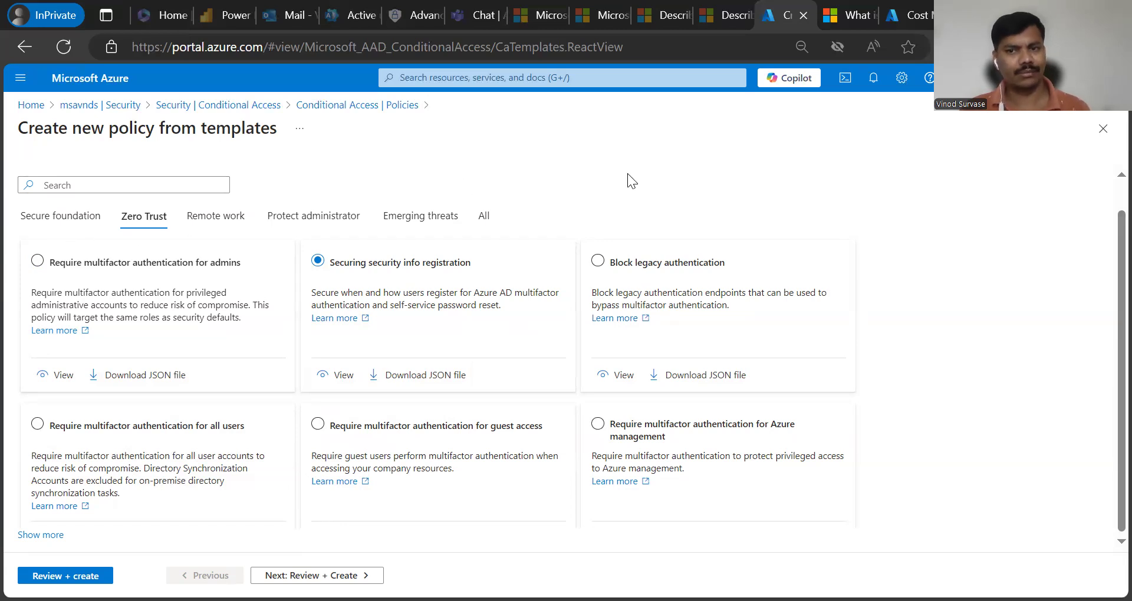
{"action": "scroll", "coordinate": [1021, 392], "scroll_direction": "up", "scroll_amount": 1}
{"action": "scroll", "coordinate": [1021, 393], "scroll_direction": "down", "scroll_amount": 1}
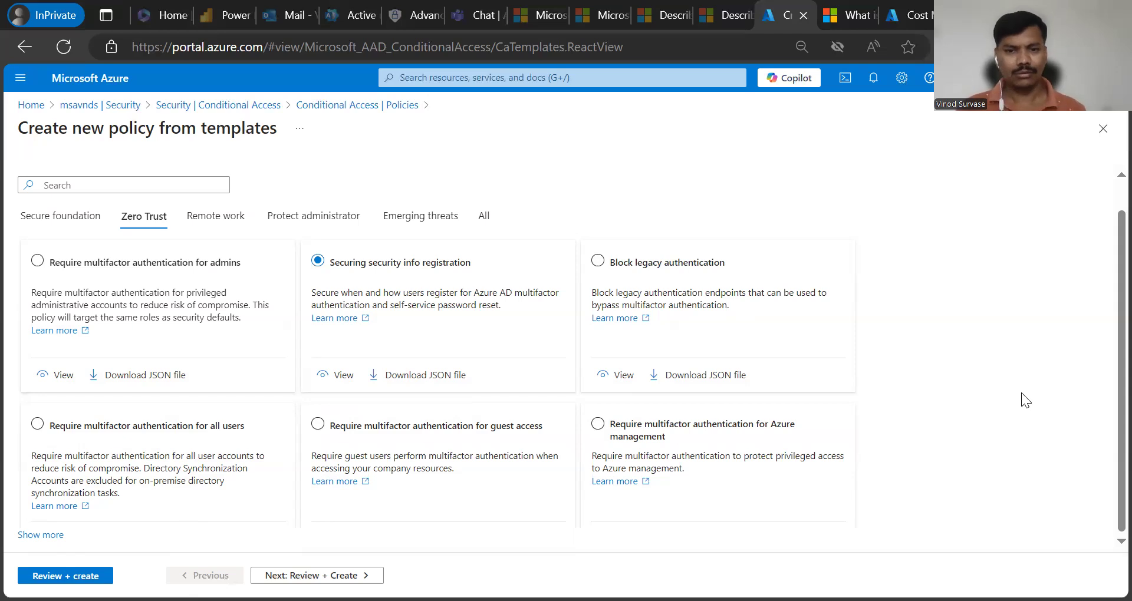
Step: Examine the templates in the Remote work, Protect administrator, Emerging threats and All categories
{"action": "left_click", "coordinate": [209, 218]}
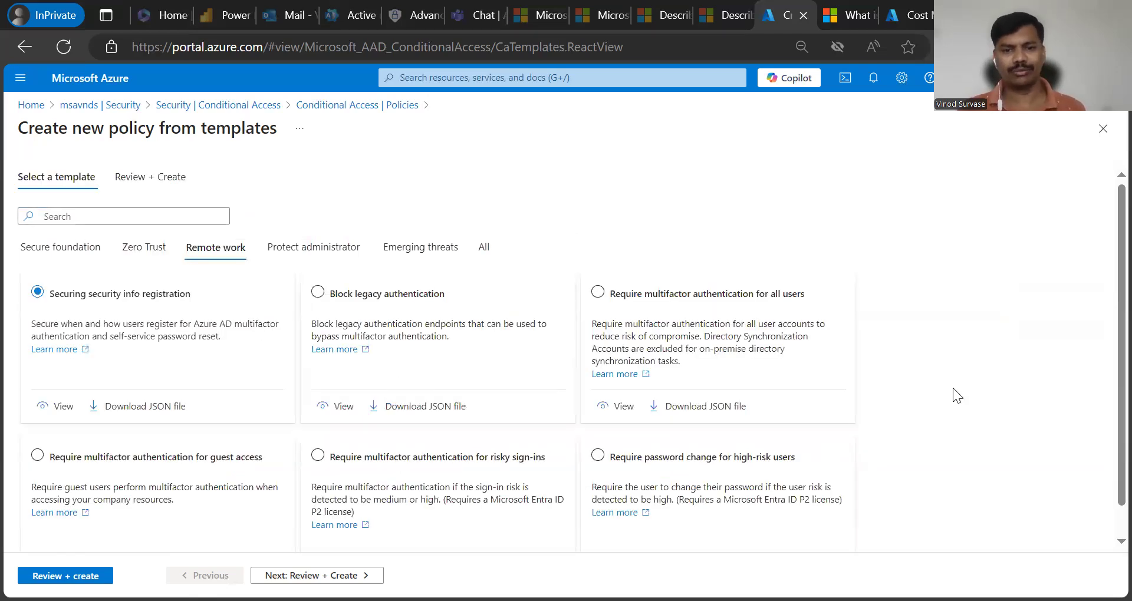
{"action": "scroll", "coordinate": [953, 394], "scroll_direction": "down", "scroll_amount": 1}
{"action": "left_click", "coordinate": [330, 216]}
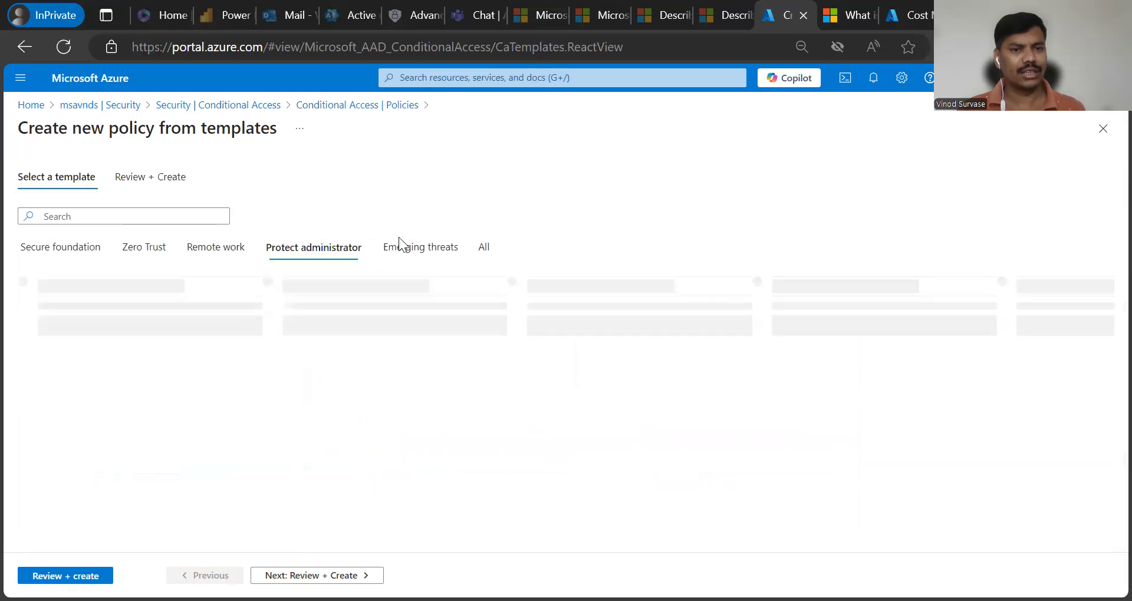
{"action": "scroll", "coordinate": [960, 359], "scroll_direction": "down", "scroll_amount": 1}
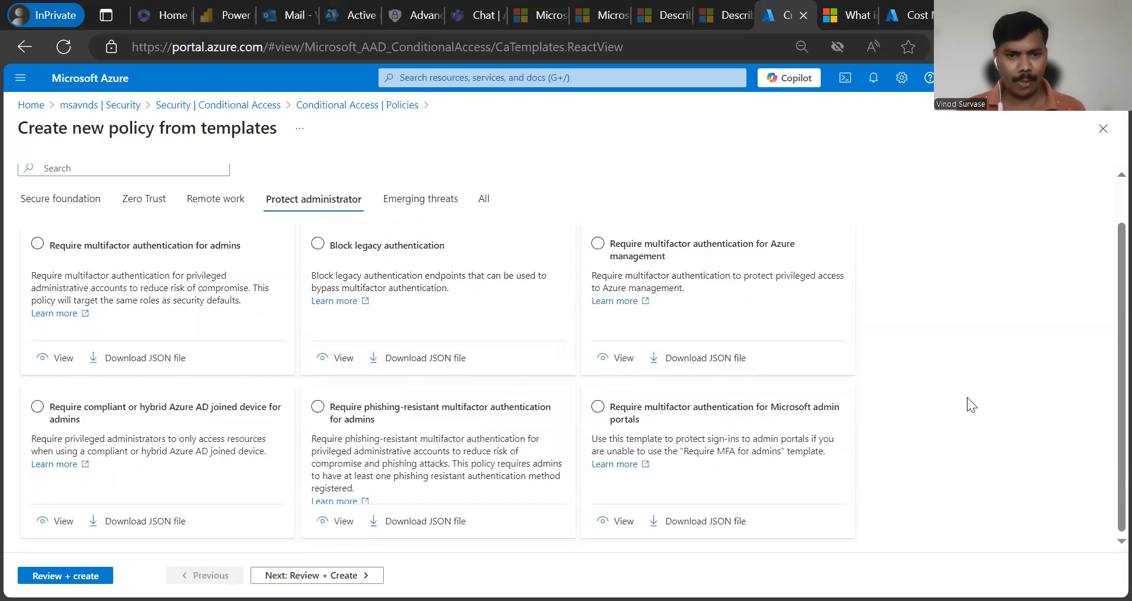
{"action": "scroll", "coordinate": [966, 397], "scroll_direction": "up", "scroll_amount": 1}
{"action": "left_click", "coordinate": [420, 247]}
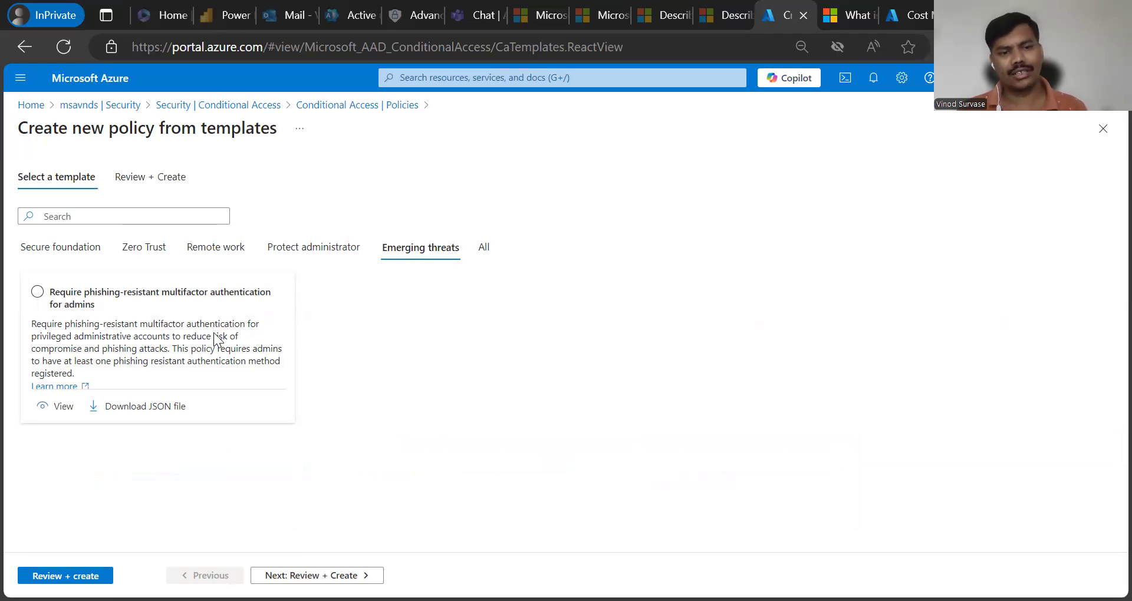
{"action": "left_click", "coordinate": [487, 248]}
{"action": "scroll", "coordinate": [914, 377], "scroll_direction": "down", "scroll_amount": 1}
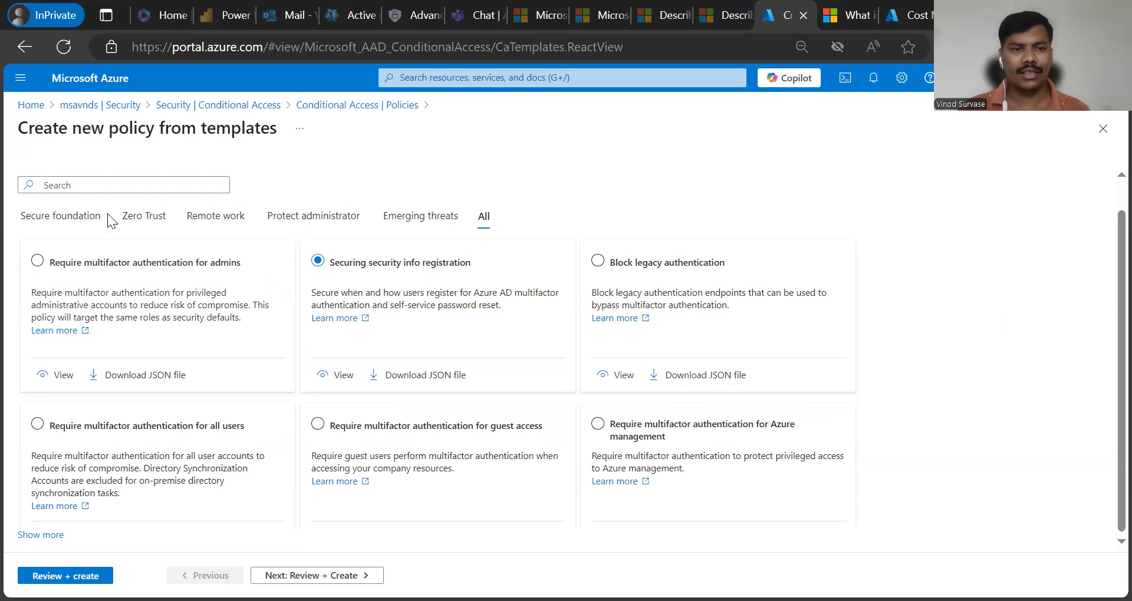
Step: Select the Secure foundation template requiring an MDM-enrolled and compliant device to access cloud apps for all users, and proceed to its review
{"action": "left_click", "coordinate": [89, 216]}
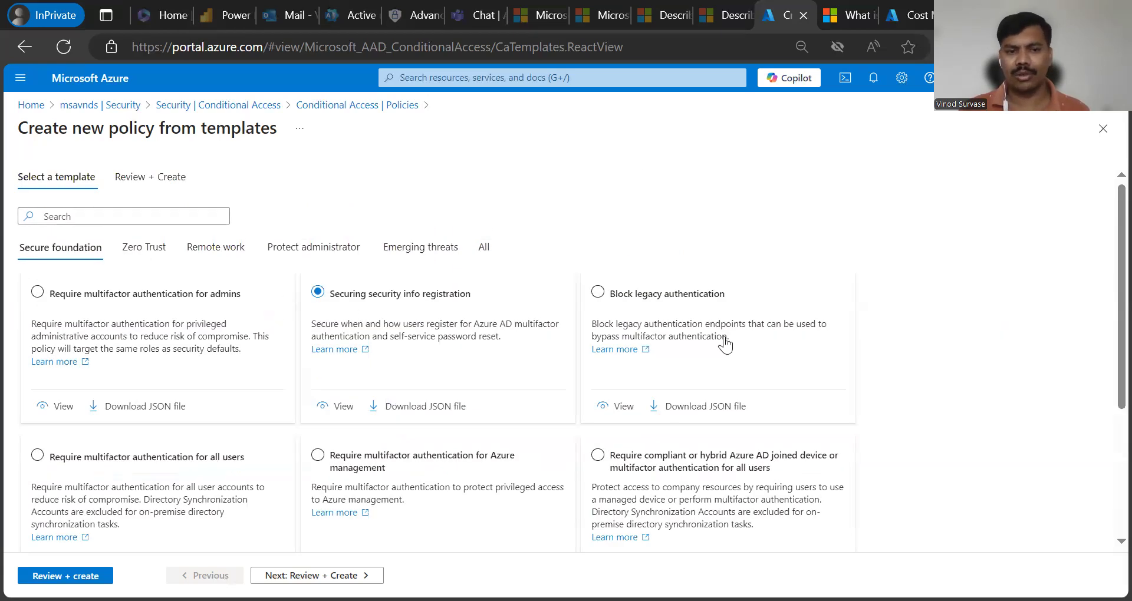
{"action": "scroll", "coordinate": [725, 346], "scroll_direction": "down", "scroll_amount": 4}
{"action": "left_click", "coordinate": [158, 425]}
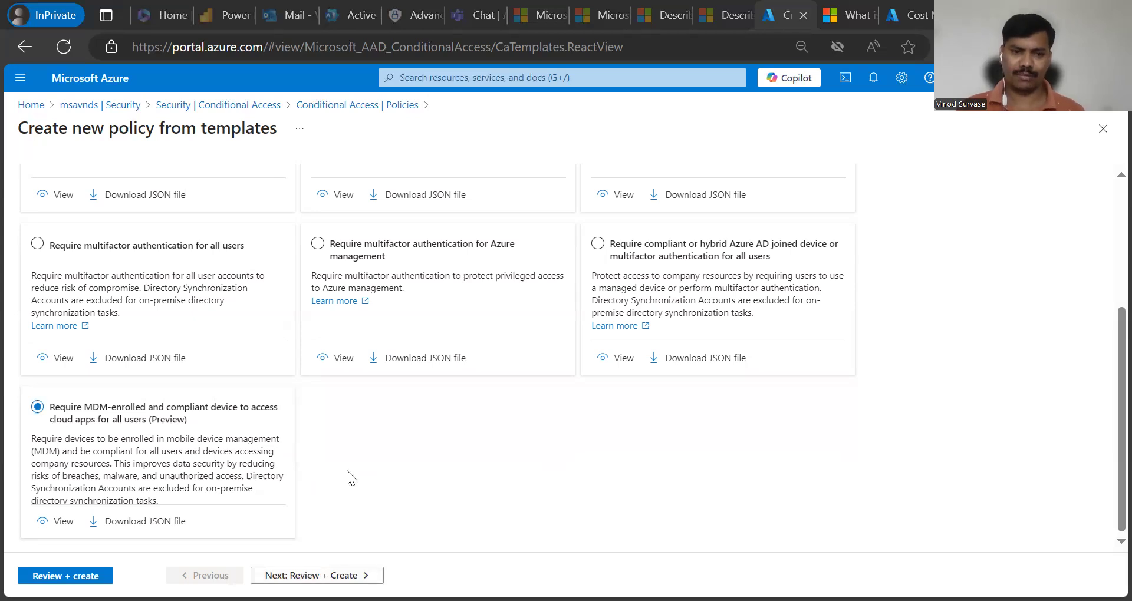
{"action": "left_click", "coordinate": [317, 576]}
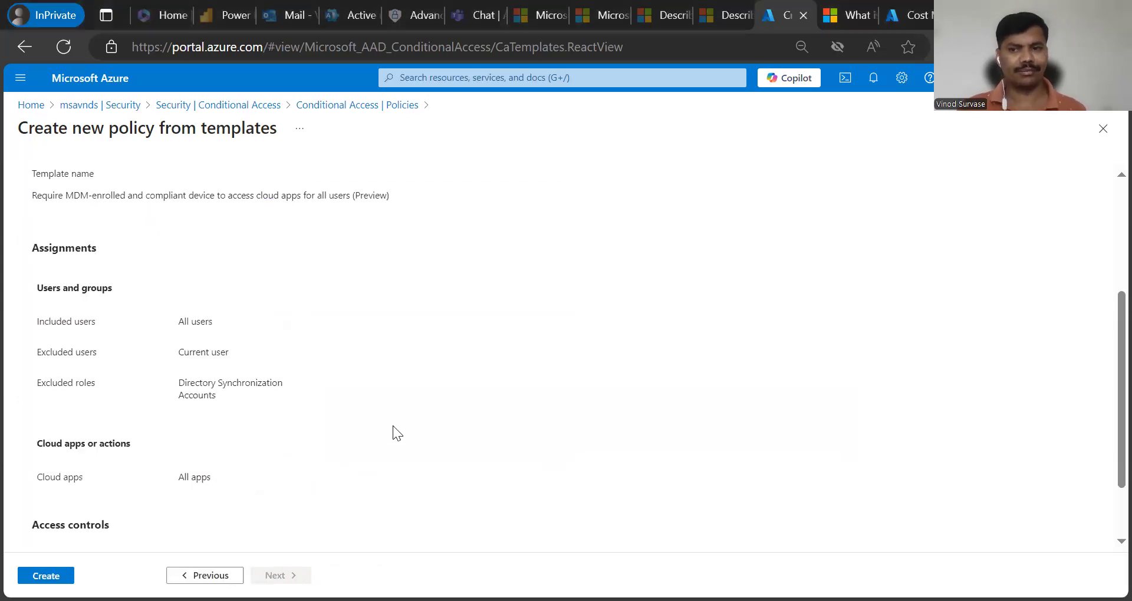
Step: In the policy basics, switch the policy state to Off and back to Report only
{"action": "scroll", "coordinate": [392, 426], "scroll_direction": "up", "scroll_amount": 3}
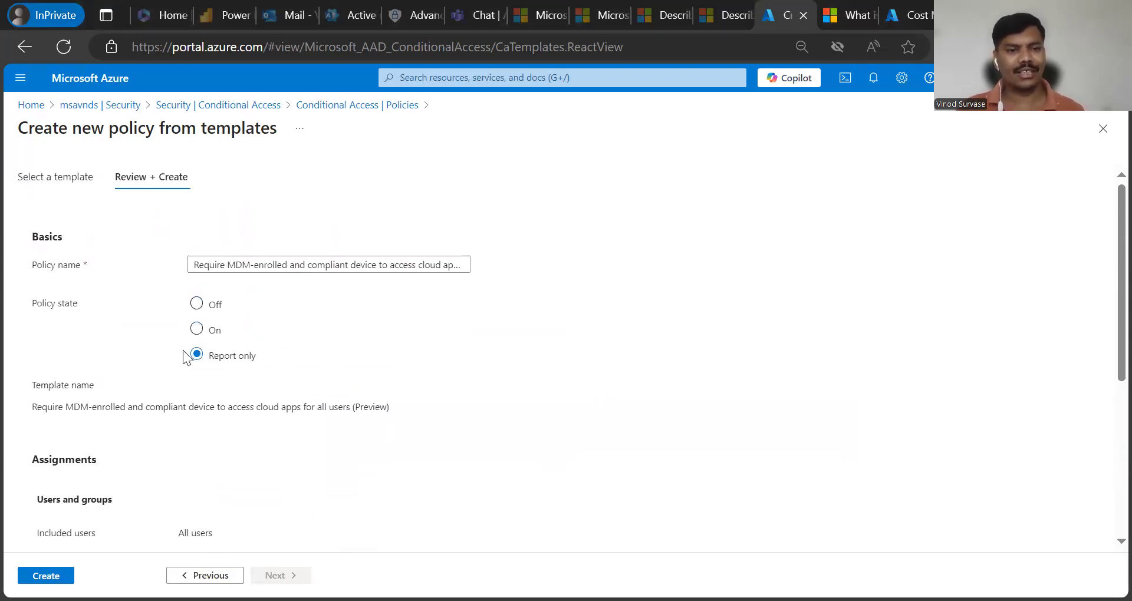
{"action": "left_click_drag", "start_coordinate": [33, 239], "coordinate": [58, 237]}
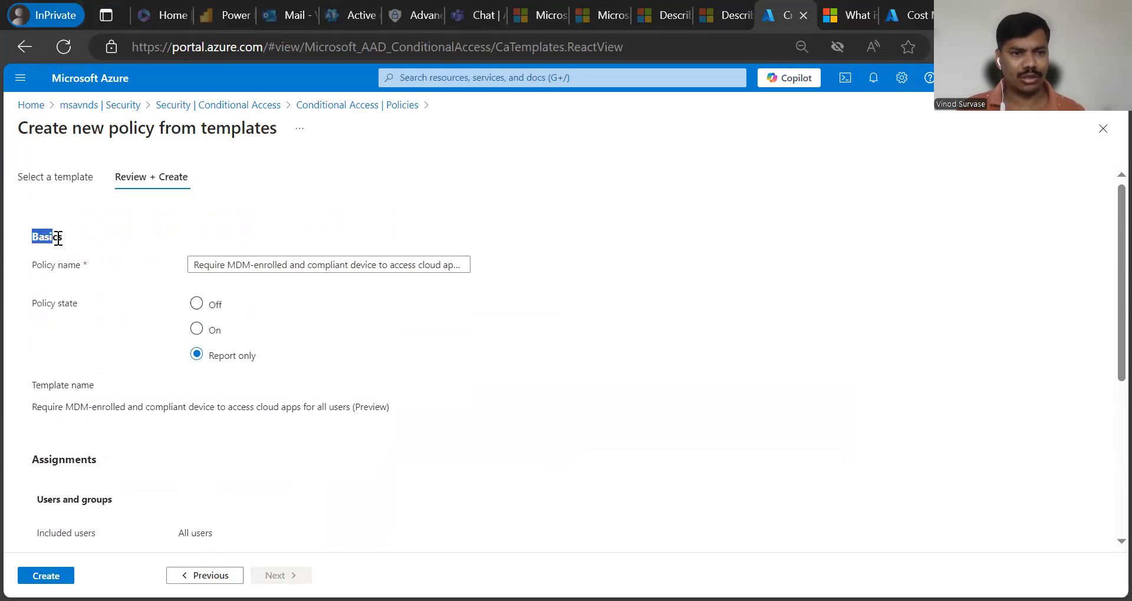
{"action": "left_click", "coordinate": [94, 307]}
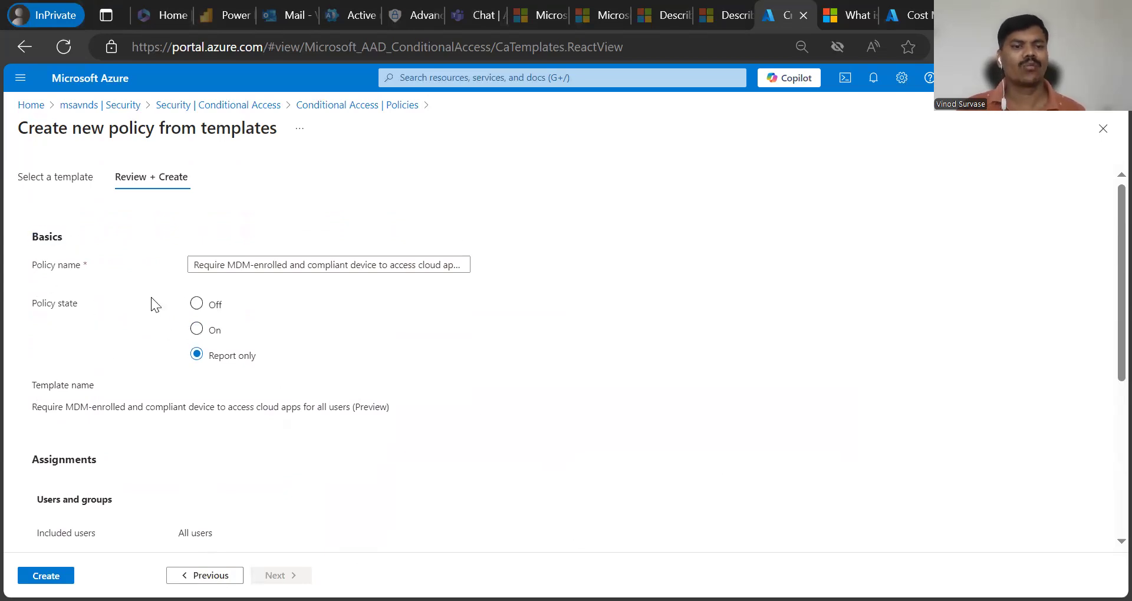
{"action": "left_click", "coordinate": [213, 330]}
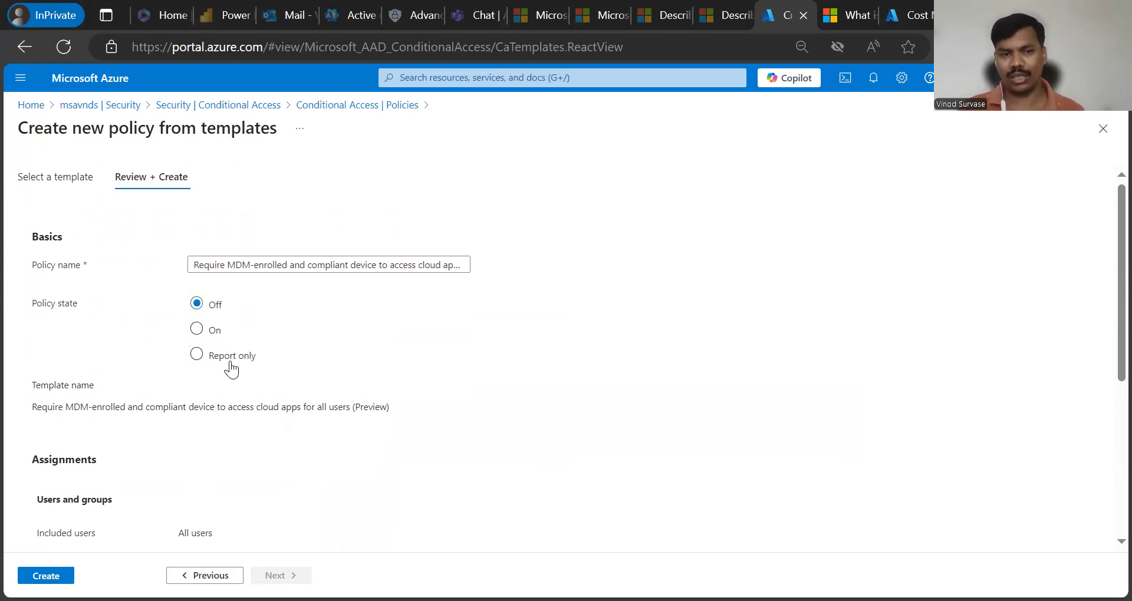
{"action": "left_click", "coordinate": [203, 357]}
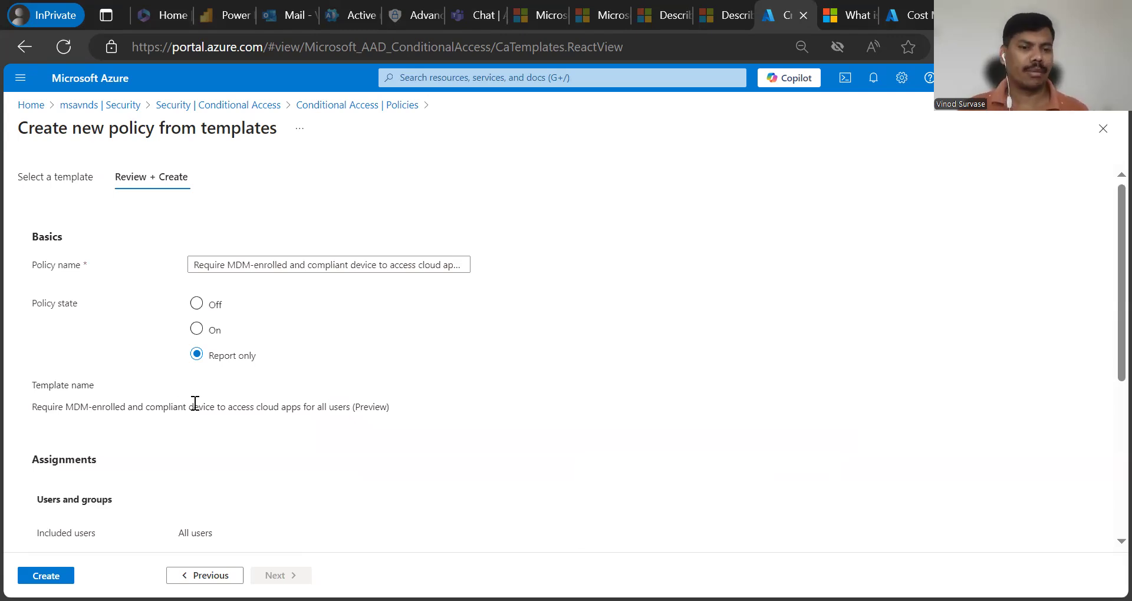
Step: Examine the template name and the included and excluded users in the policy review
{"action": "left_click_drag", "start_coordinate": [204, 406], "coordinate": [387, 420]}
{"action": "left_click", "coordinate": [410, 432]}
{"action": "left_click", "coordinate": [347, 431]}
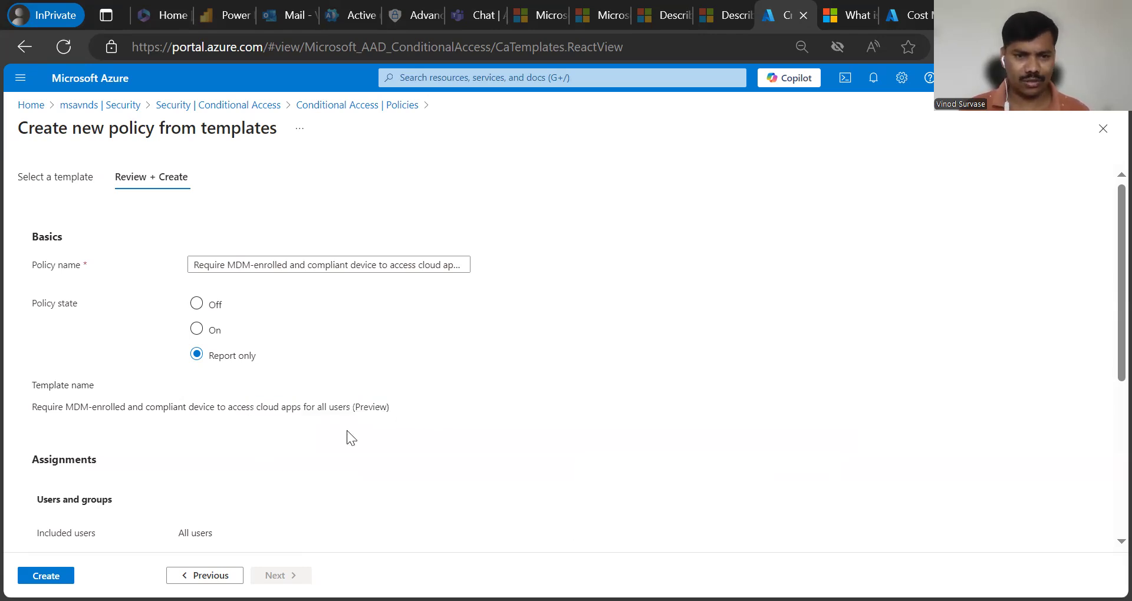
{"action": "scroll", "coordinate": [347, 431], "scroll_direction": "down", "scroll_amount": 3}
{"action": "scroll", "coordinate": [346, 431], "scroll_direction": "down", "scroll_amount": 2}
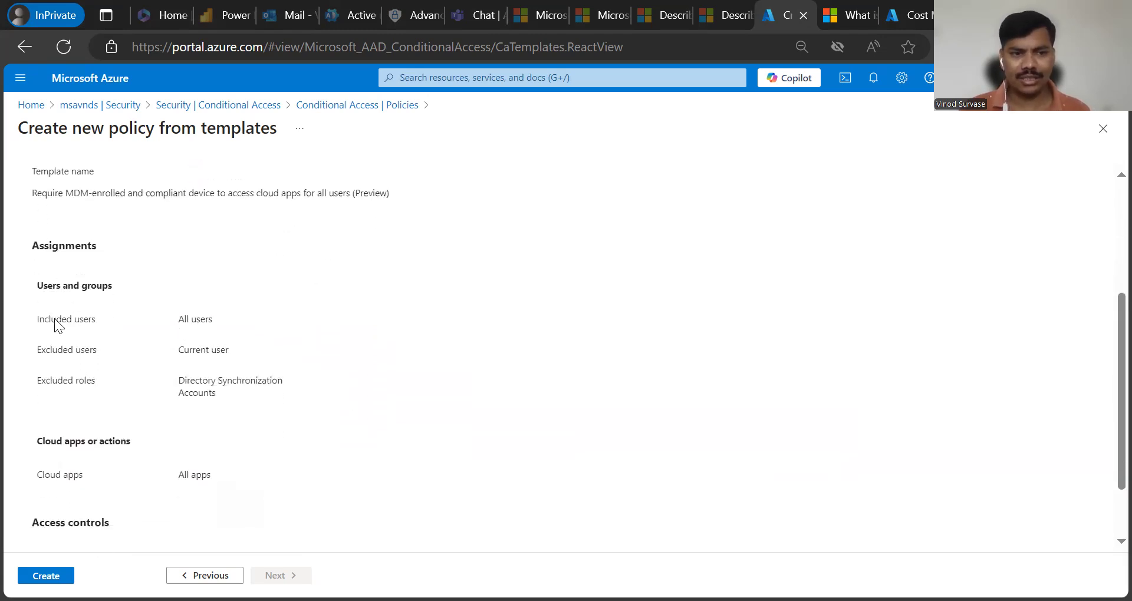
{"action": "left_click_drag", "start_coordinate": [44, 319], "coordinate": [239, 321]}
{"action": "left_click", "coordinate": [439, 390]}
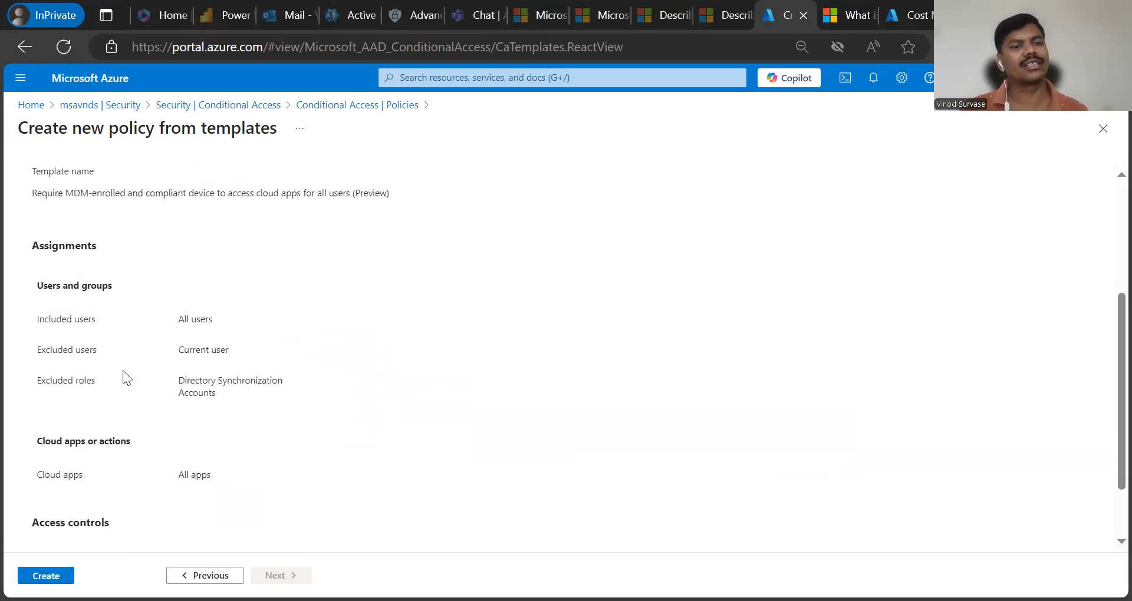
{"action": "left_click_drag", "start_coordinate": [45, 352], "coordinate": [237, 356]}
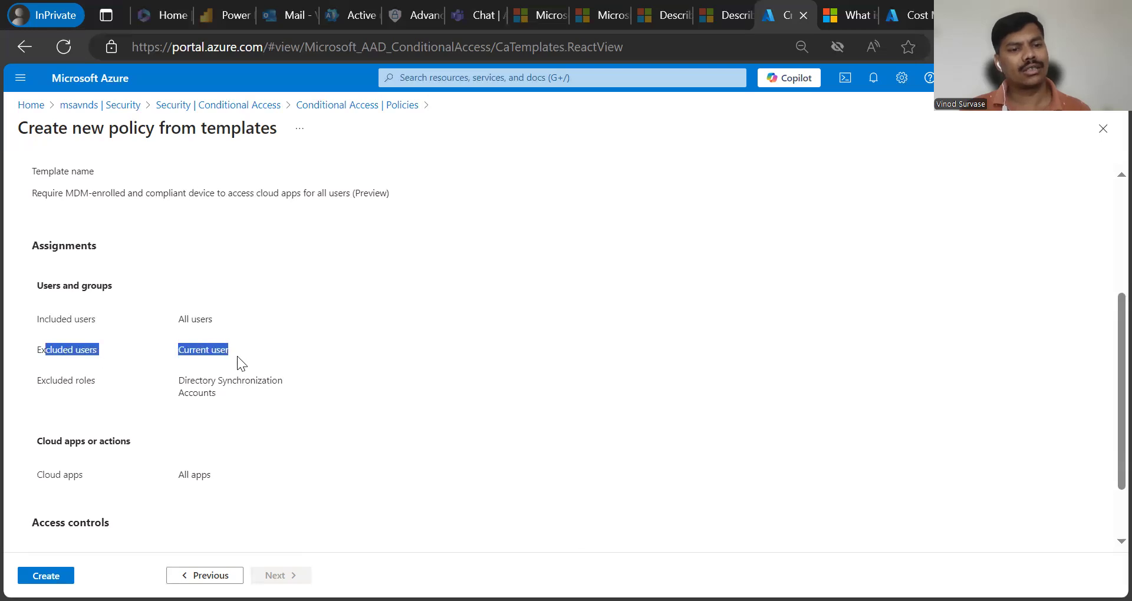
{"action": "left_click", "coordinate": [387, 411]}
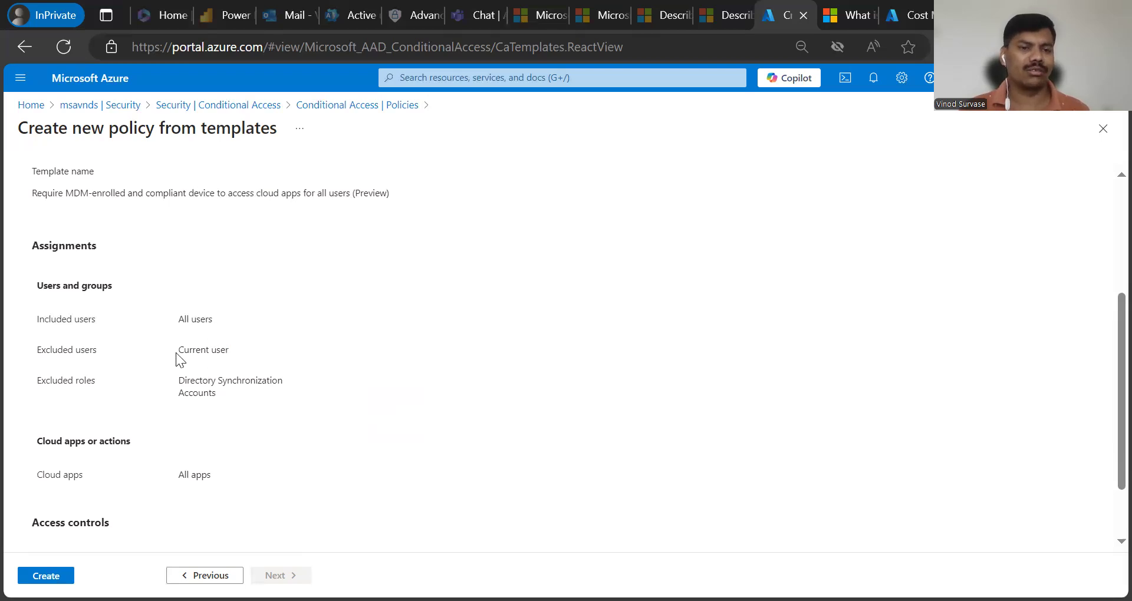
{"action": "left_click_drag", "start_coordinate": [175, 353], "coordinate": [262, 357]}
{"action": "left_click", "coordinate": [381, 451]}
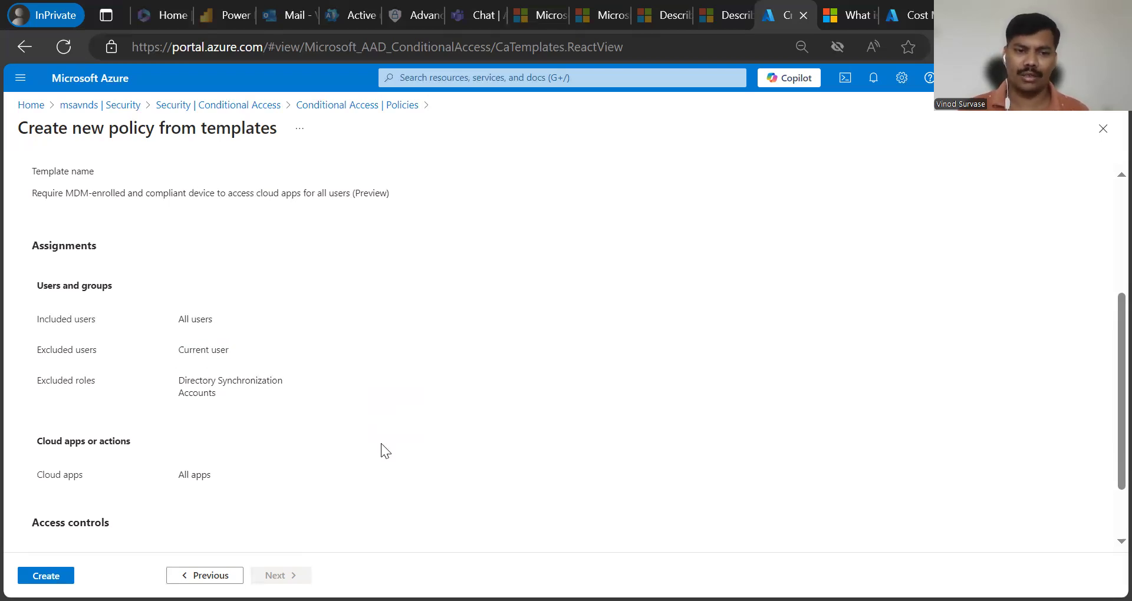
Step: Examine the excluded roles listed under the policy's user and group assignments
{"action": "scroll", "coordinate": [381, 443], "scroll_direction": "down", "scroll_amount": 1}
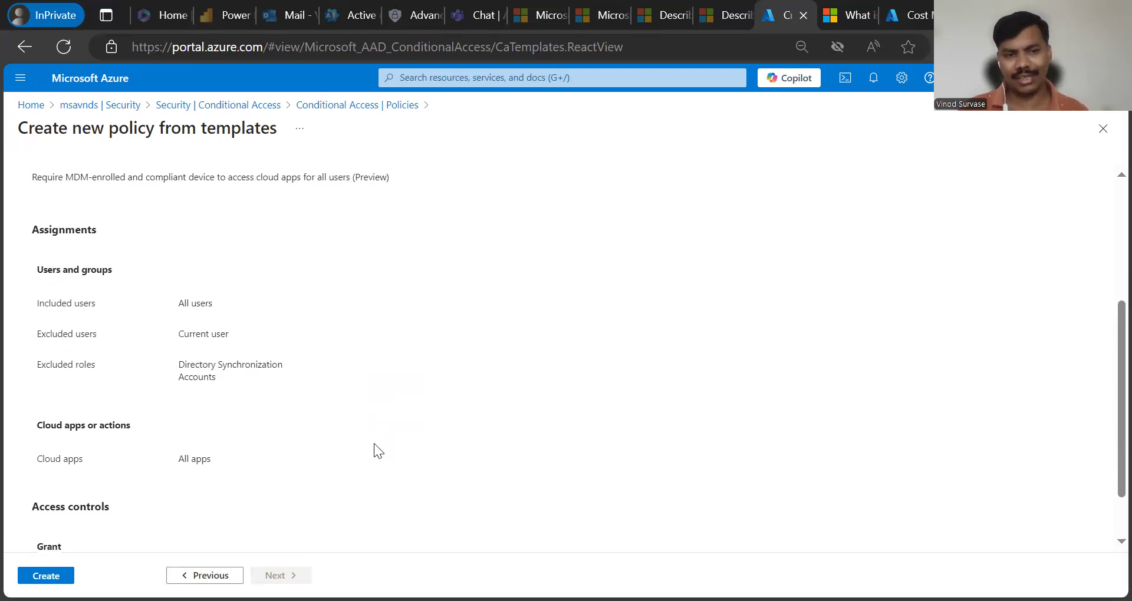
{"action": "left_click_drag", "start_coordinate": [36, 366], "coordinate": [249, 372]}
{"action": "left_click", "coordinate": [209, 392]}
{"action": "left_click_drag", "start_coordinate": [179, 365], "coordinate": [274, 384]}
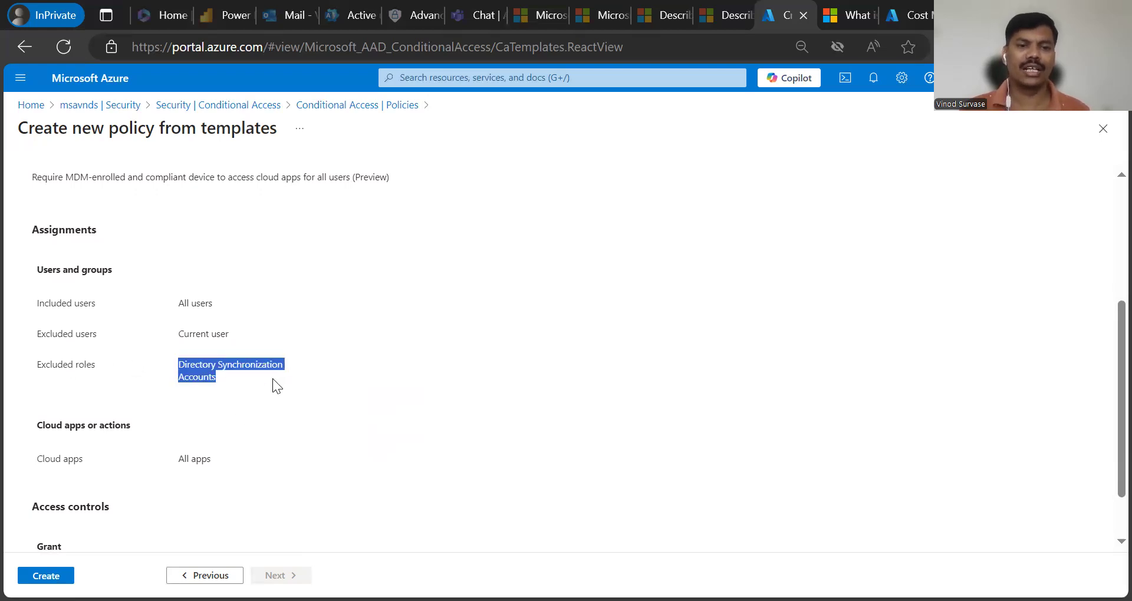
{"action": "left_click", "coordinate": [397, 420]}
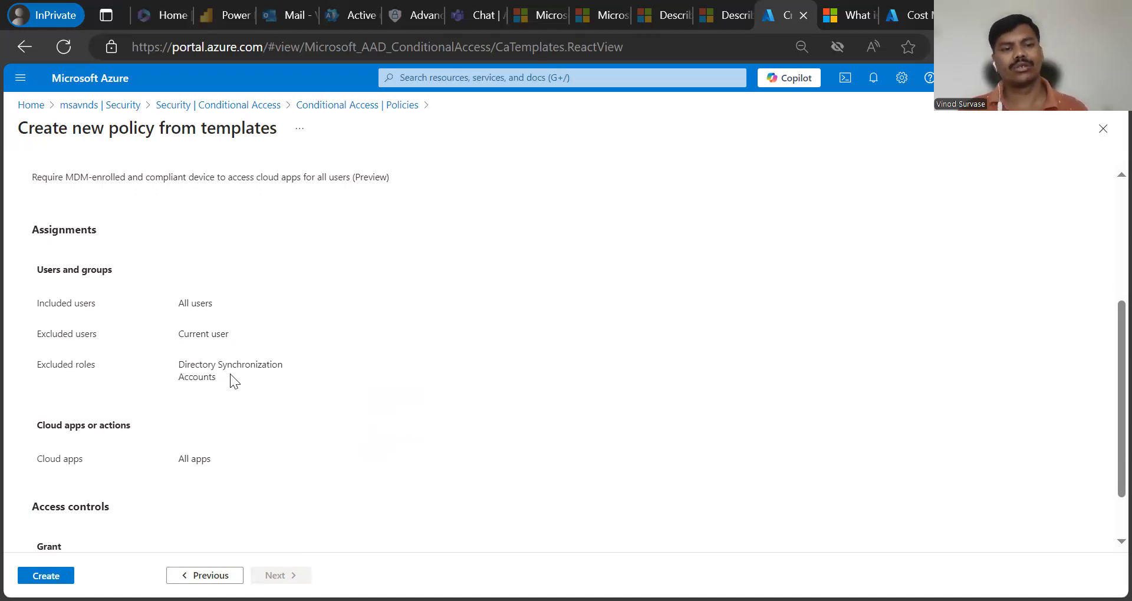
{"action": "left_click_drag", "start_coordinate": [230, 377], "coordinate": [163, 362]}
{"action": "left_click", "coordinate": [254, 397]}
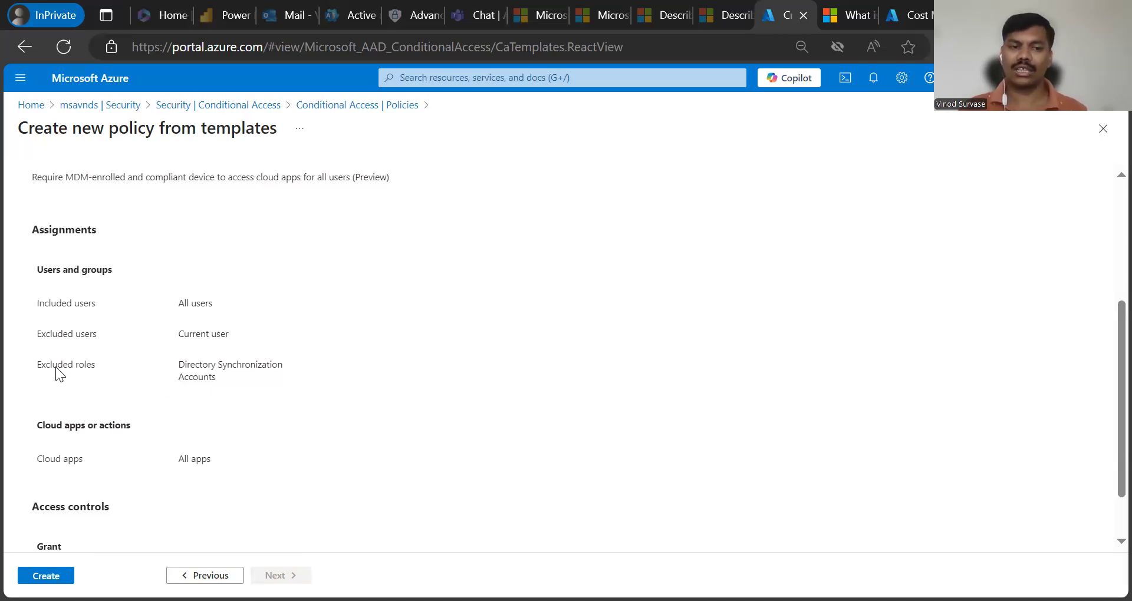
{"action": "left_click_drag", "start_coordinate": [34, 367], "coordinate": [272, 385]}
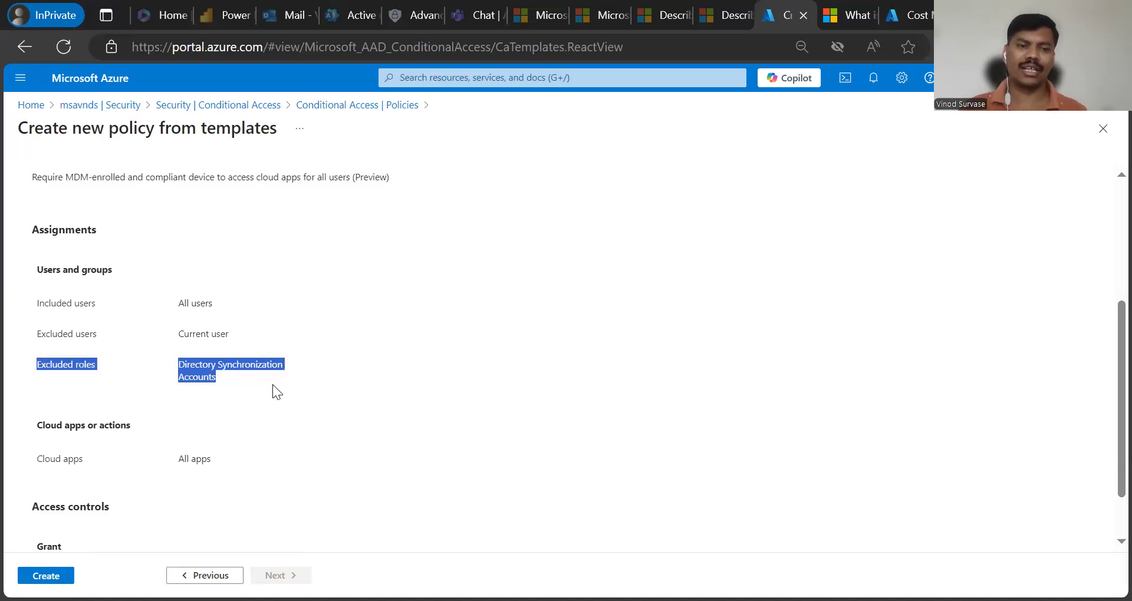
Step: Examine the cloud apps covered under Cloud apps or actions in the policy review
{"action": "left_click", "coordinate": [366, 397]}
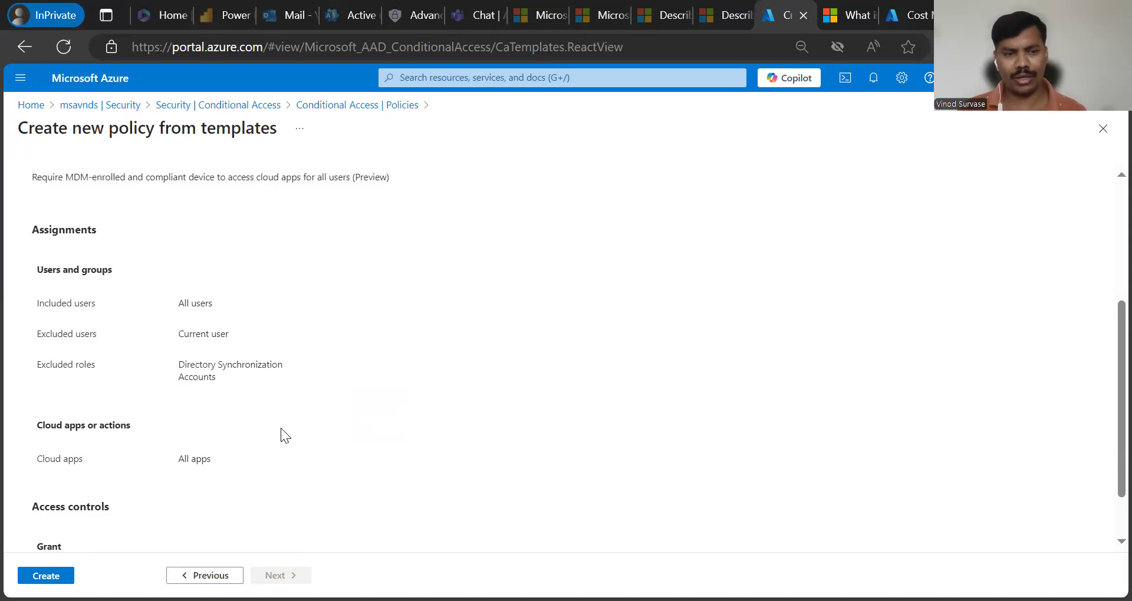
{"action": "scroll", "coordinate": [280, 421], "scroll_direction": "down", "scroll_amount": 1}
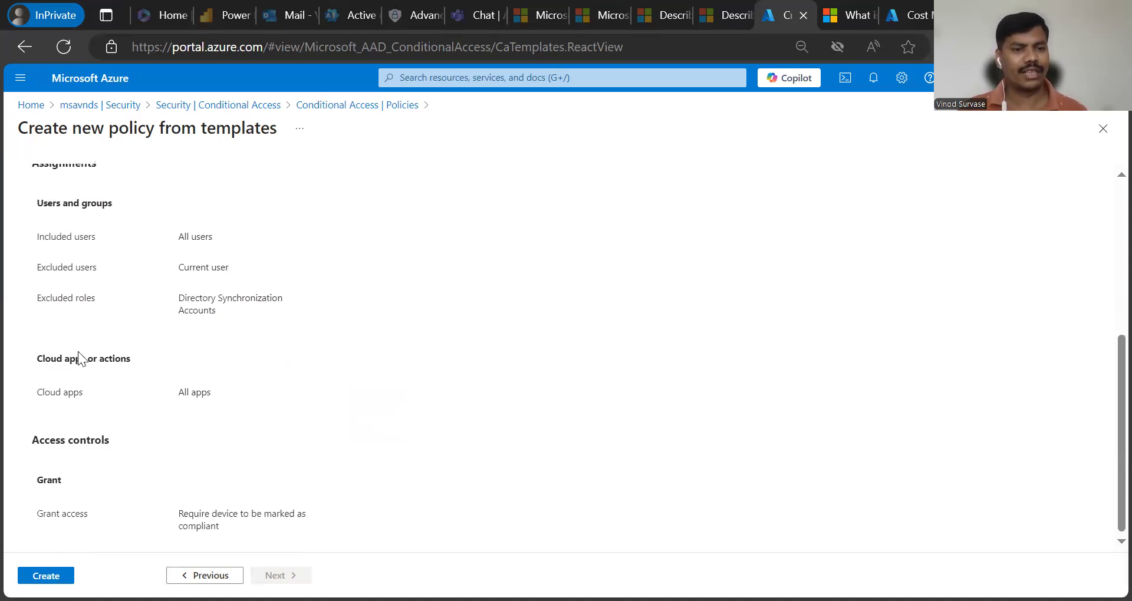
{"action": "left_click_drag", "start_coordinate": [27, 358], "coordinate": [133, 360]}
{"action": "left_click_drag", "start_coordinate": [37, 393], "coordinate": [288, 417]}
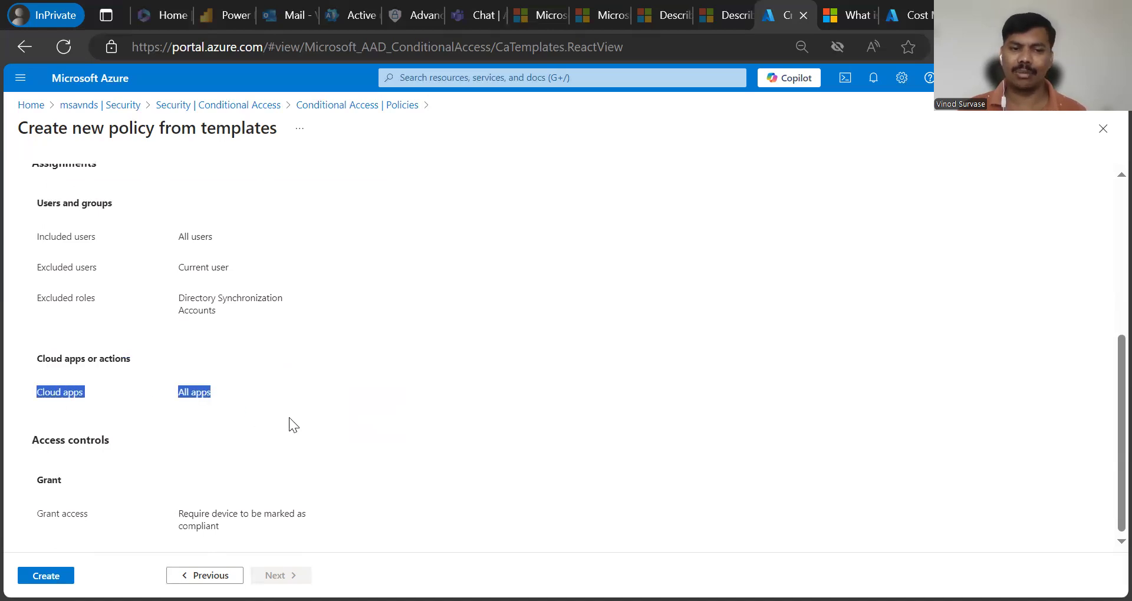
{"action": "left_click", "coordinate": [288, 417]}
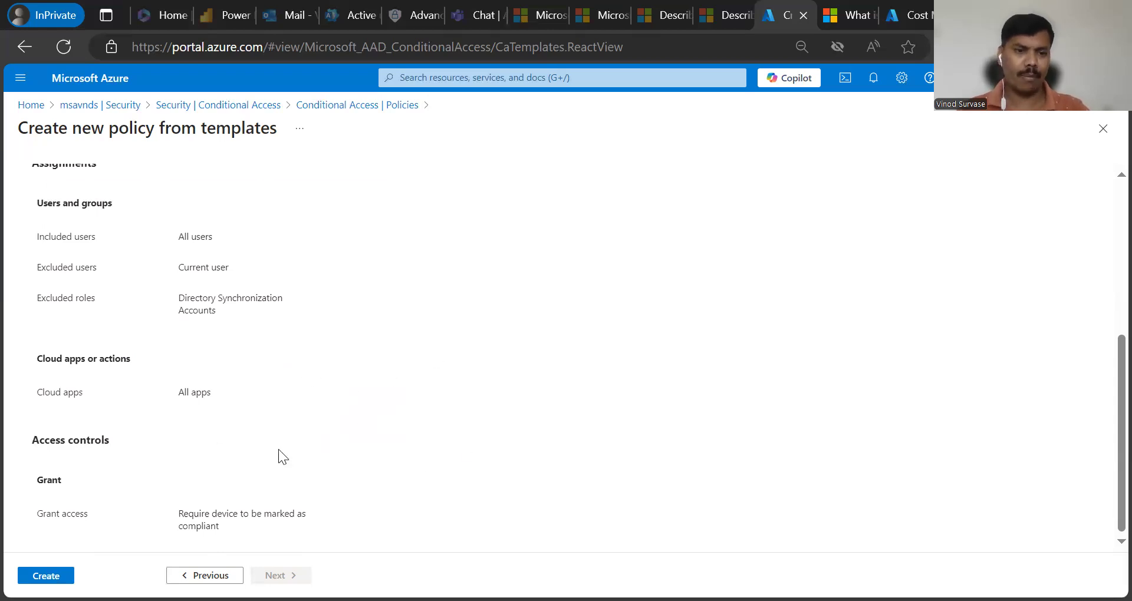
Step: Examine the Grant access requirement under the access controls in the policy review
{"action": "left_click_drag", "start_coordinate": [144, 451], "coordinate": [481, 437]}
{"action": "left_click", "coordinate": [541, 431]}
{"action": "left_click_drag", "start_coordinate": [38, 518], "coordinate": [74, 518]}
{"action": "left_click", "coordinate": [437, 452]}
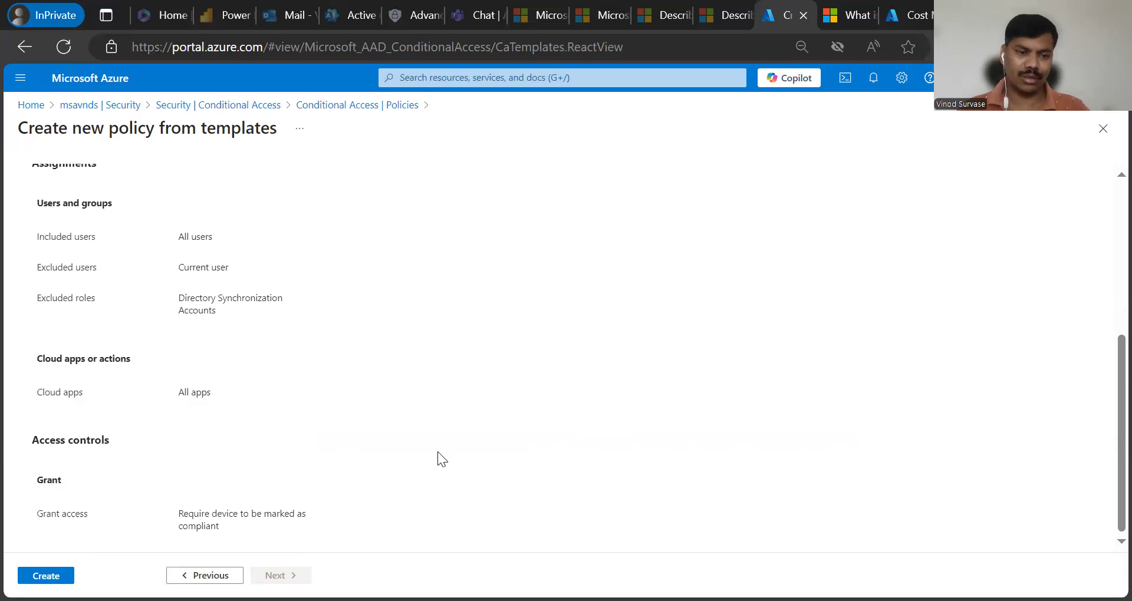
{"action": "left_click_drag", "start_coordinate": [176, 519], "coordinate": [226, 525]}
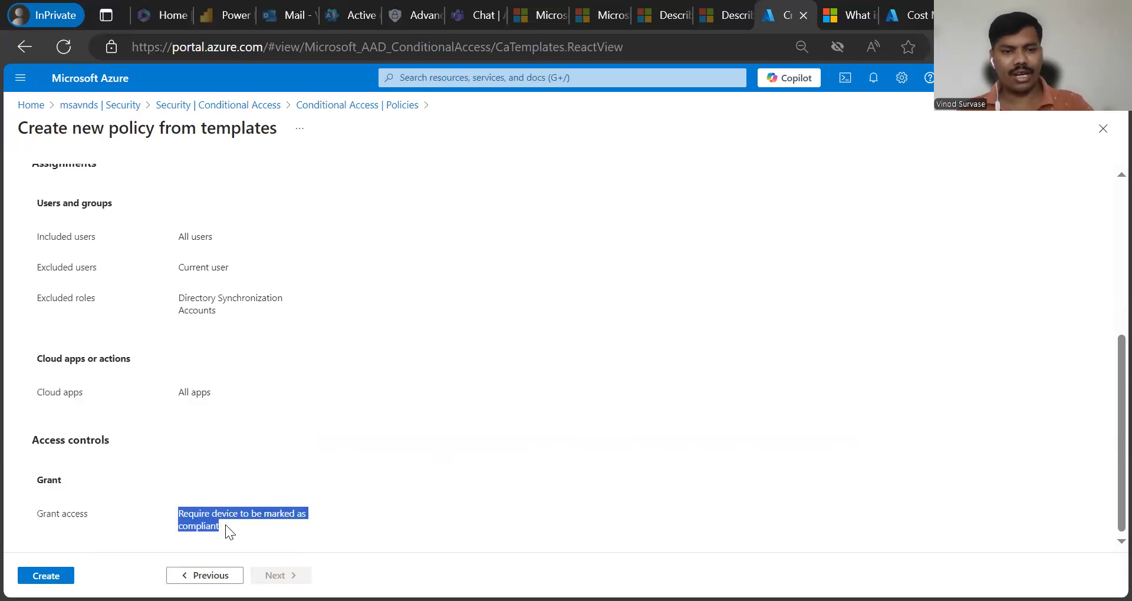
{"action": "left_click", "coordinate": [445, 455]}
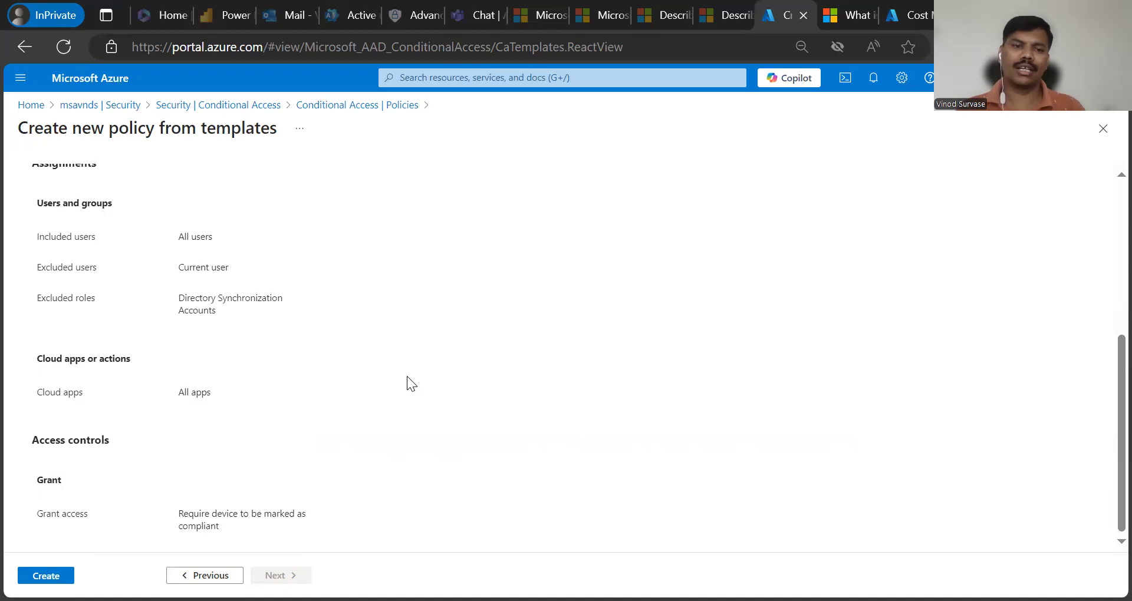
Step: Recheck the policy's basics and assignments, and create the policy from the template in the Report only state
{"action": "scroll", "coordinate": [408, 377], "scroll_direction": "up", "scroll_amount": 5}
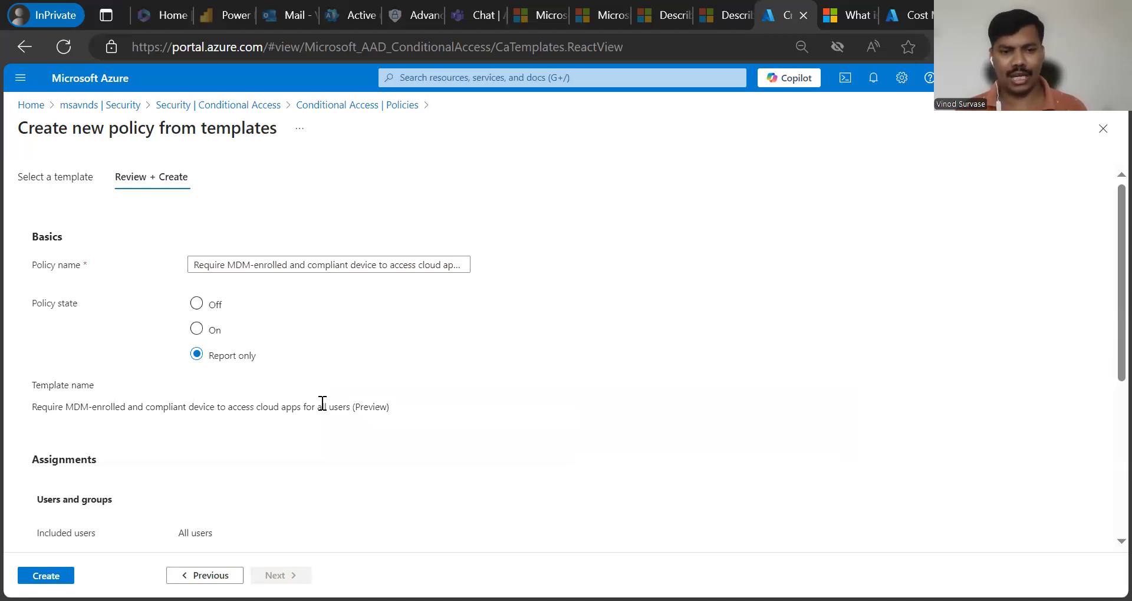
{"action": "scroll", "coordinate": [322, 404], "scroll_direction": "down", "scroll_amount": 5}
{"action": "scroll", "coordinate": [323, 403], "scroll_direction": "up", "scroll_amount": 5}
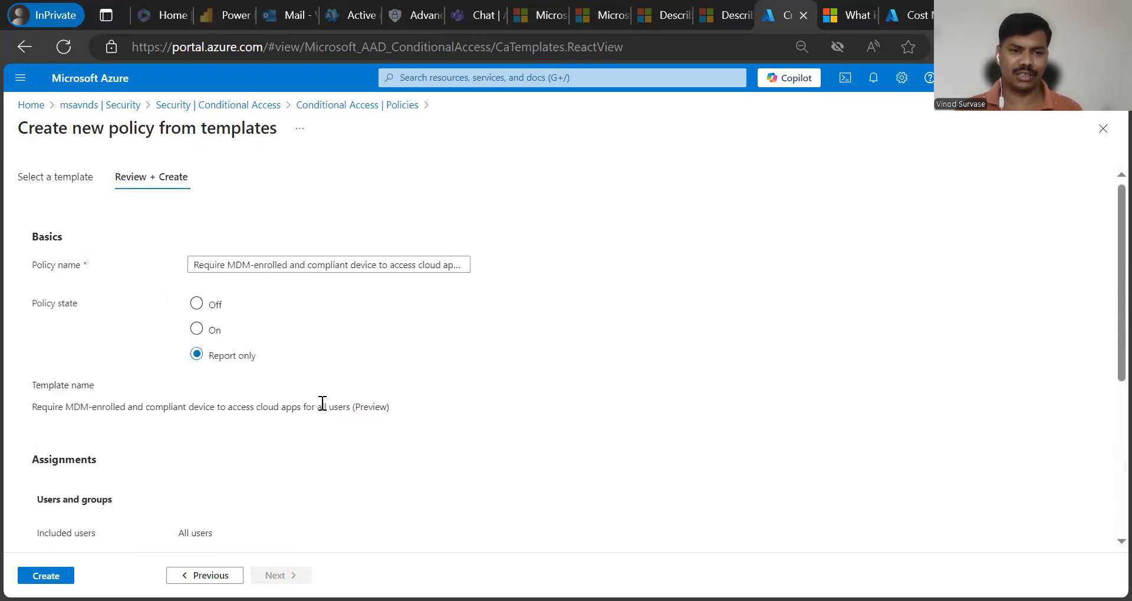
{"action": "scroll", "coordinate": [295, 409], "scroll_direction": "down", "scroll_amount": 5}
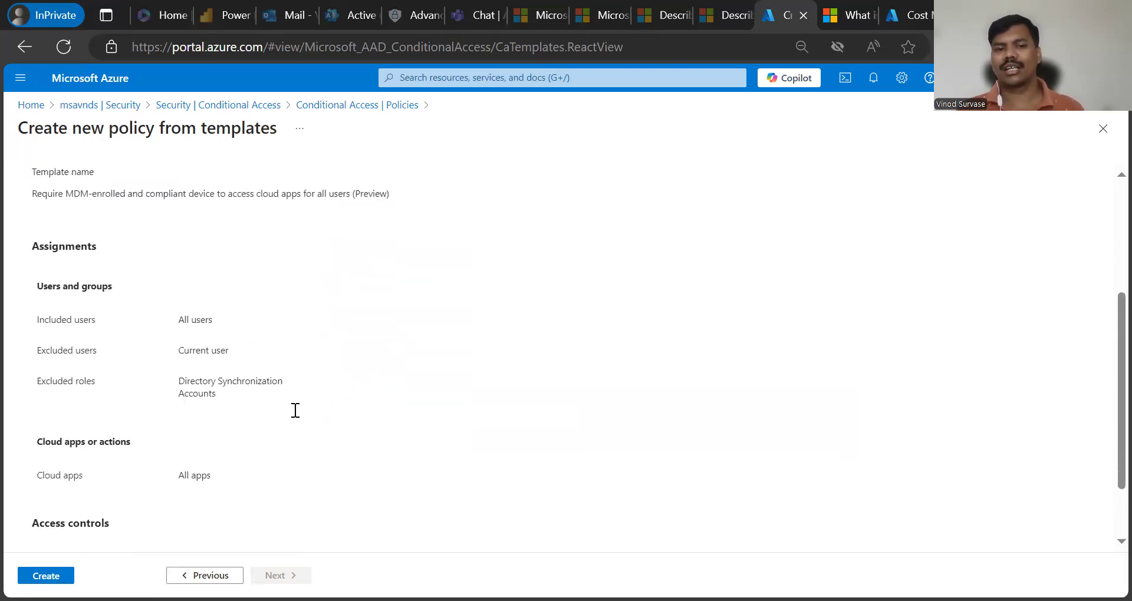
{"action": "left_click", "coordinate": [63, 575]}
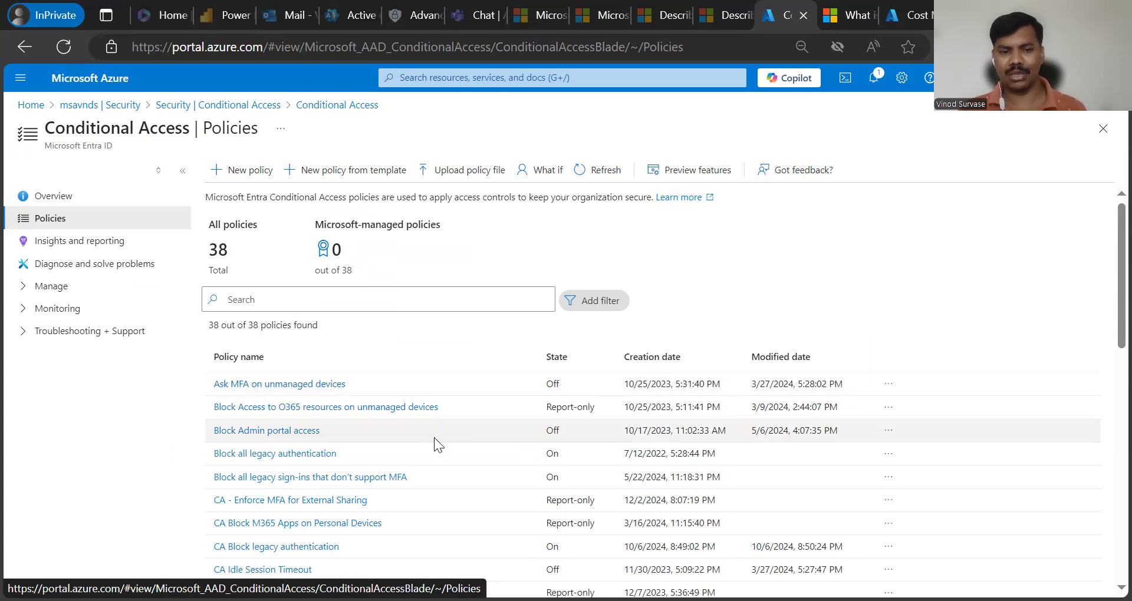
Step: Find the new policy requiring an MDM-enrolled and compliant device in the policies list and open it
{"action": "scroll", "coordinate": [434, 440], "scroll_direction": "down", "scroll_amount": 5}
{"action": "scroll", "coordinate": [441, 441], "scroll_direction": "down", "scroll_amount": 3}
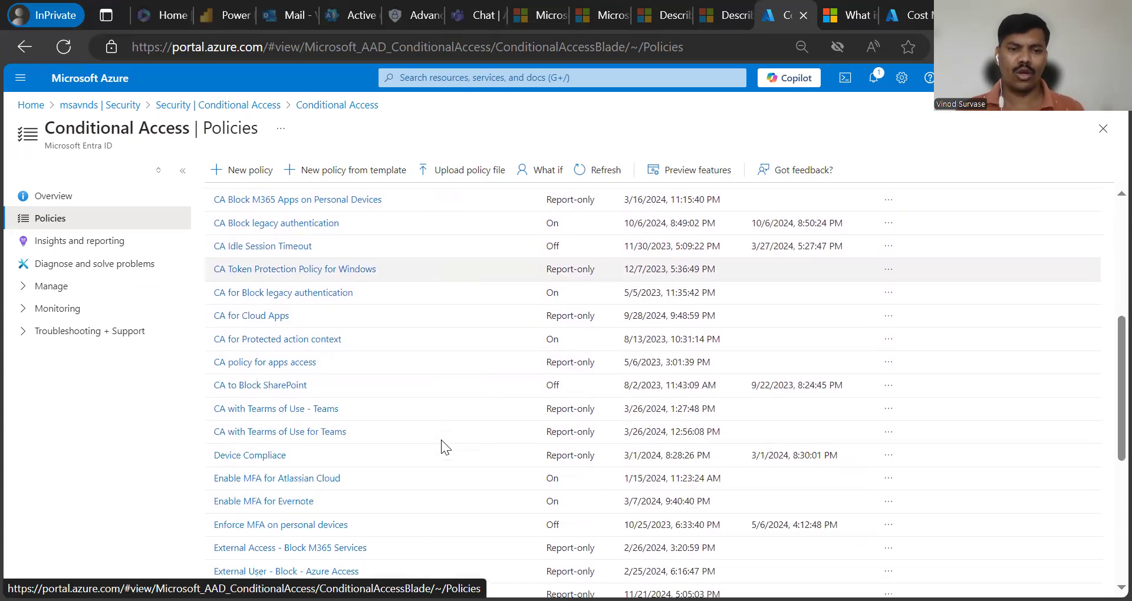
{"action": "scroll", "coordinate": [441, 441], "scroll_direction": "down", "scroll_amount": 1}
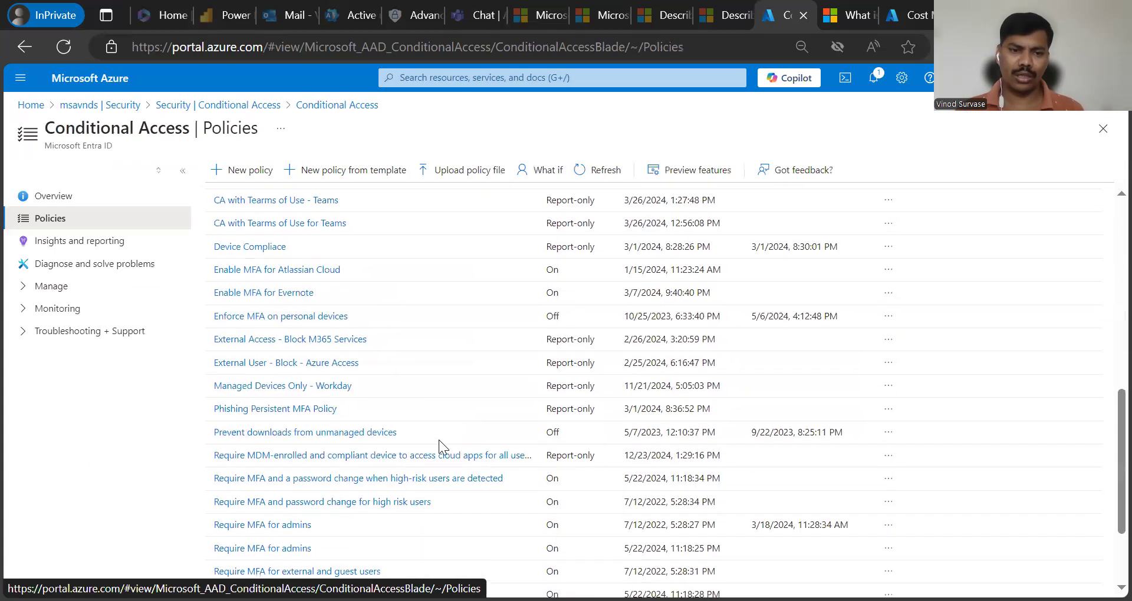
{"action": "left_click", "coordinate": [406, 459]}
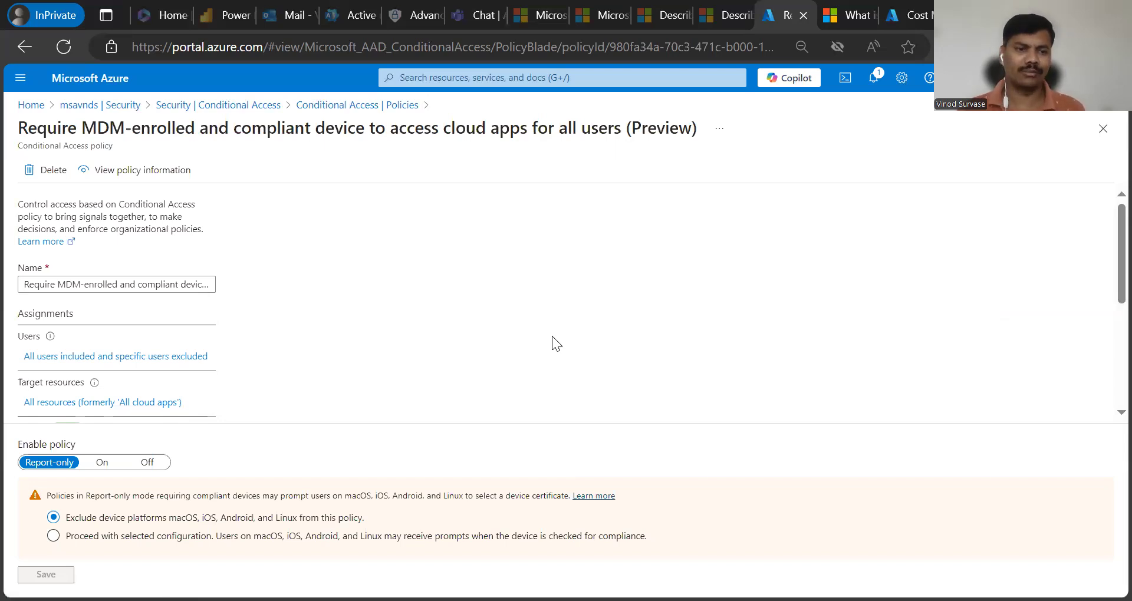
Step: Open the policy's Users assignment and examine which users are included
{"action": "scroll", "coordinate": [151, 301], "scroll_direction": "down", "scroll_amount": 3}
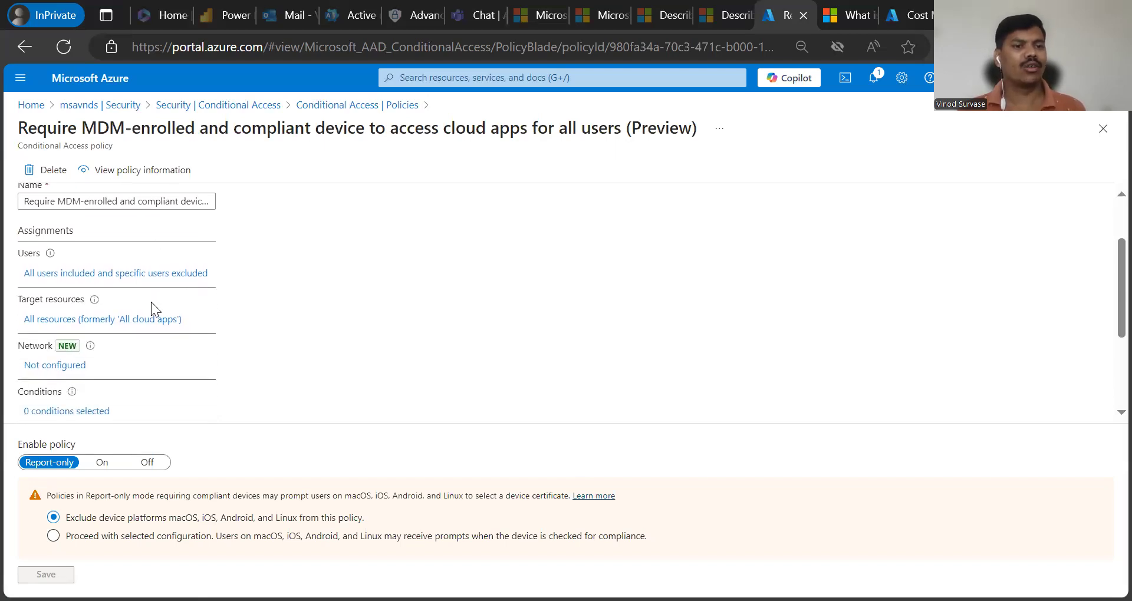
{"action": "left_click", "coordinate": [63, 273]}
{"action": "scroll", "coordinate": [368, 334], "scroll_direction": "down", "scroll_amount": 4}
{"action": "scroll", "coordinate": [369, 344], "scroll_direction": "up", "scroll_amount": 4}
Step: Examine the directory roles and the users and groups excluded from the policy
{"action": "left_click", "coordinate": [310, 278]}
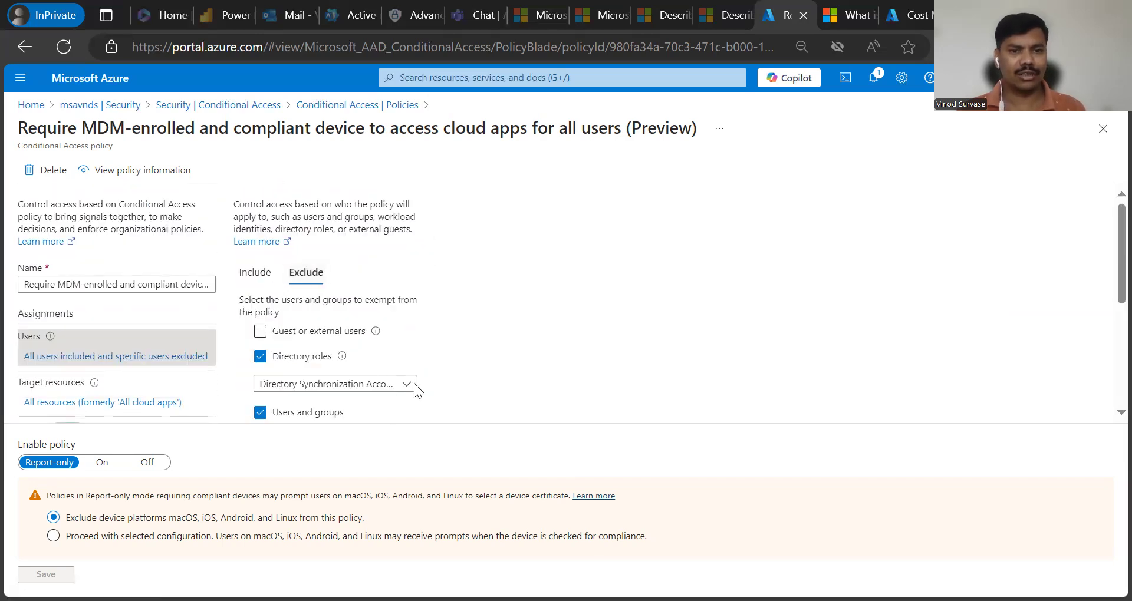
{"action": "scroll", "coordinate": [433, 386], "scroll_direction": "down", "scroll_amount": 1}
{"action": "scroll", "coordinate": [432, 381], "scroll_direction": "down", "scroll_amount": 1}
{"action": "left_click", "coordinate": [406, 315]}
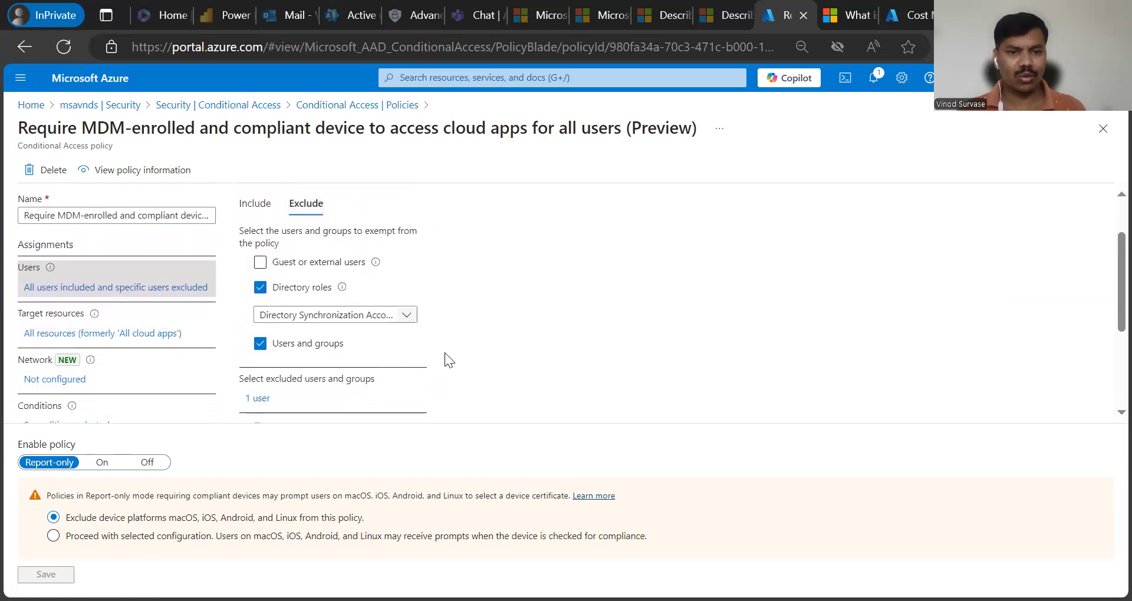
{"action": "left_click", "coordinate": [569, 326]}
{"action": "scroll", "coordinate": [573, 324], "scroll_direction": "down", "scroll_amount": 1}
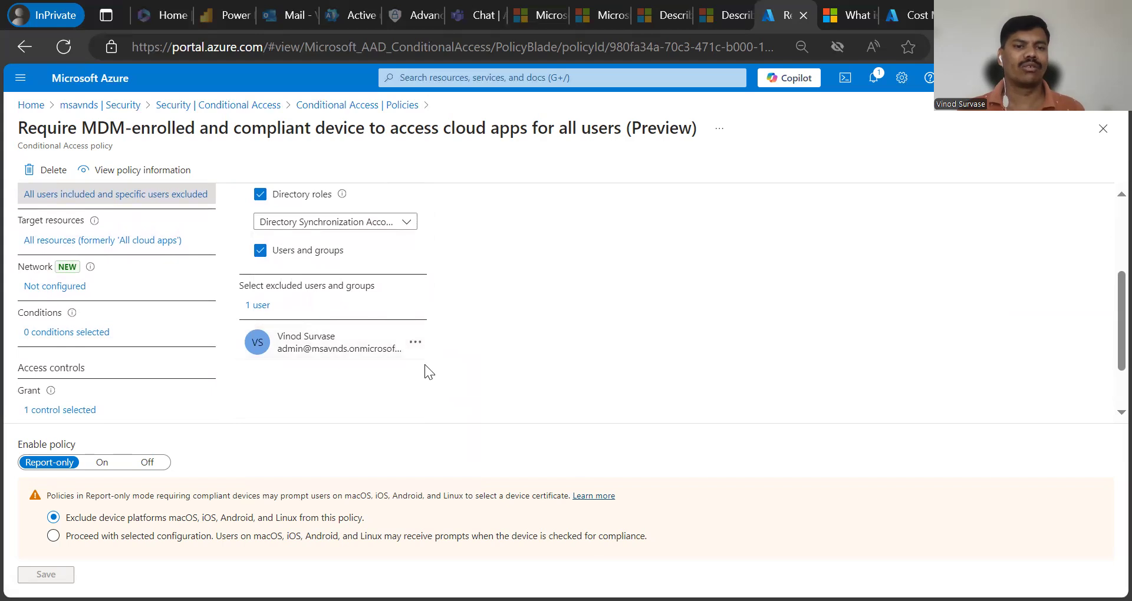
{"action": "scroll", "coordinate": [367, 360], "scroll_direction": "up", "scroll_amount": 1}
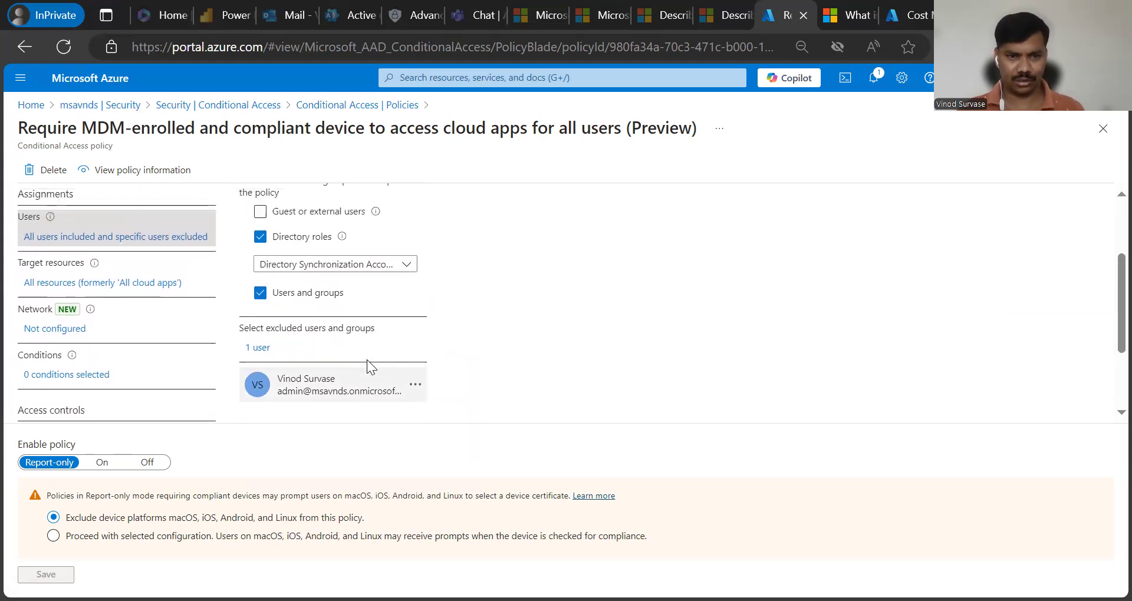
{"action": "scroll", "coordinate": [405, 369], "scroll_direction": "down", "scroll_amount": 1}
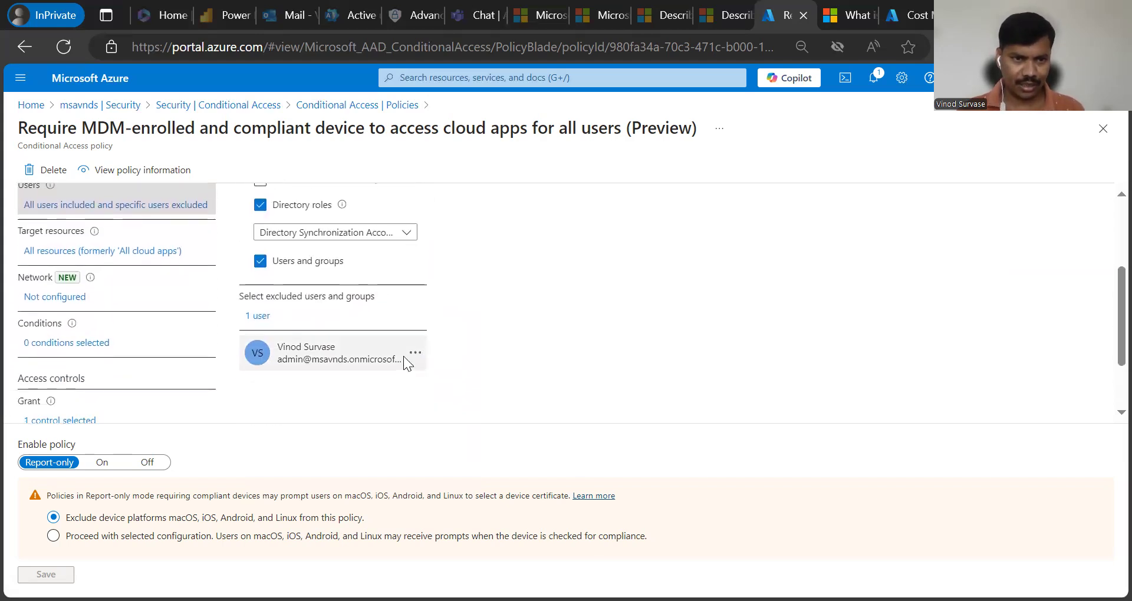
Step: Open the policy's target resources and examine both the included and the excluded resources
{"action": "left_click", "coordinate": [95, 255]}
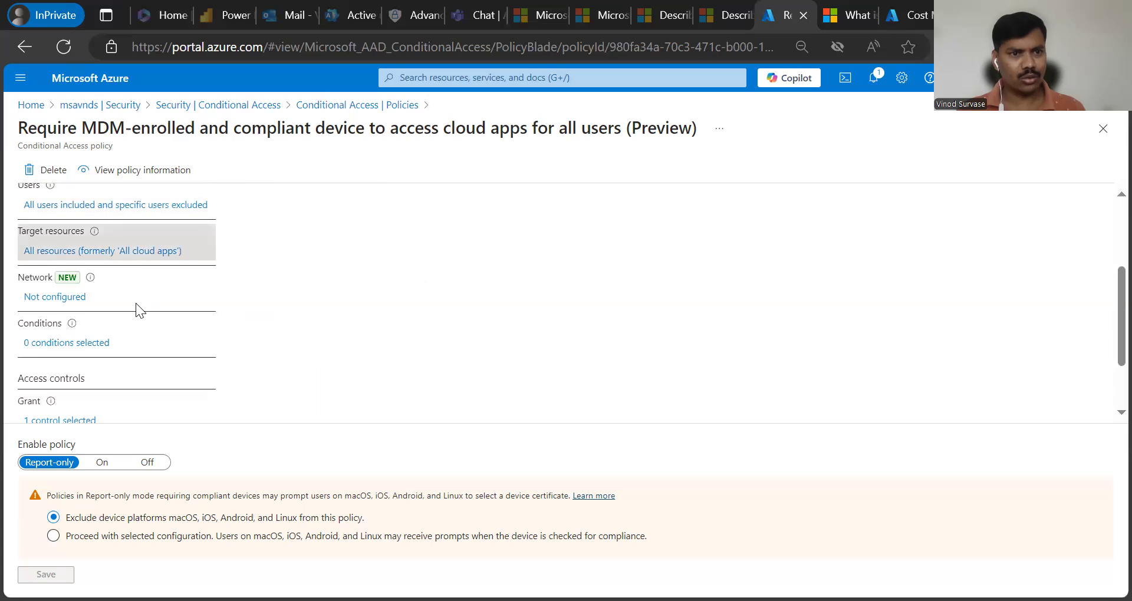
{"action": "scroll", "coordinate": [431, 322], "scroll_direction": "down", "scroll_amount": 1}
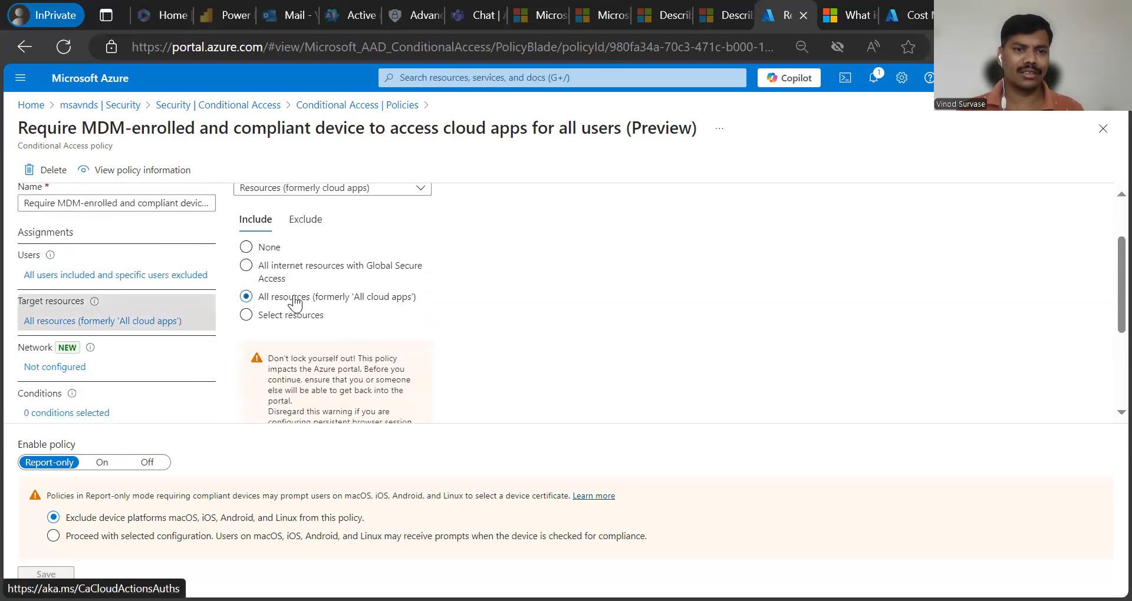
{"action": "scroll", "coordinate": [395, 306], "scroll_direction": "up", "scroll_amount": 2}
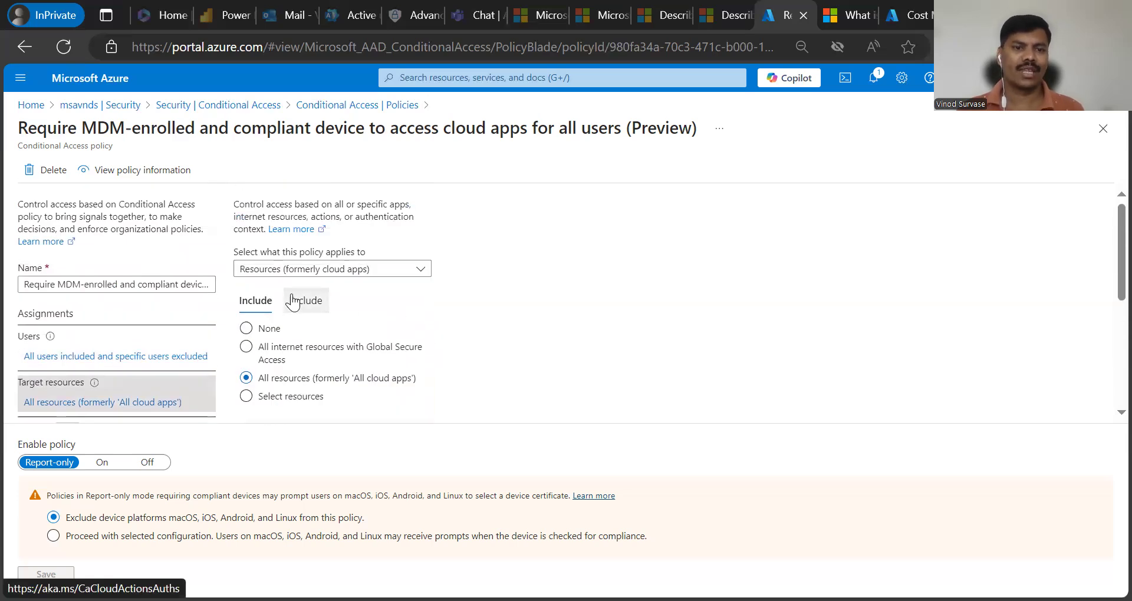
{"action": "left_click", "coordinate": [307, 370]}
{"action": "scroll", "coordinate": [486, 346], "scroll_direction": "down", "scroll_amount": 2}
{"action": "scroll", "coordinate": [486, 345], "scroll_direction": "up", "scroll_amount": 2}
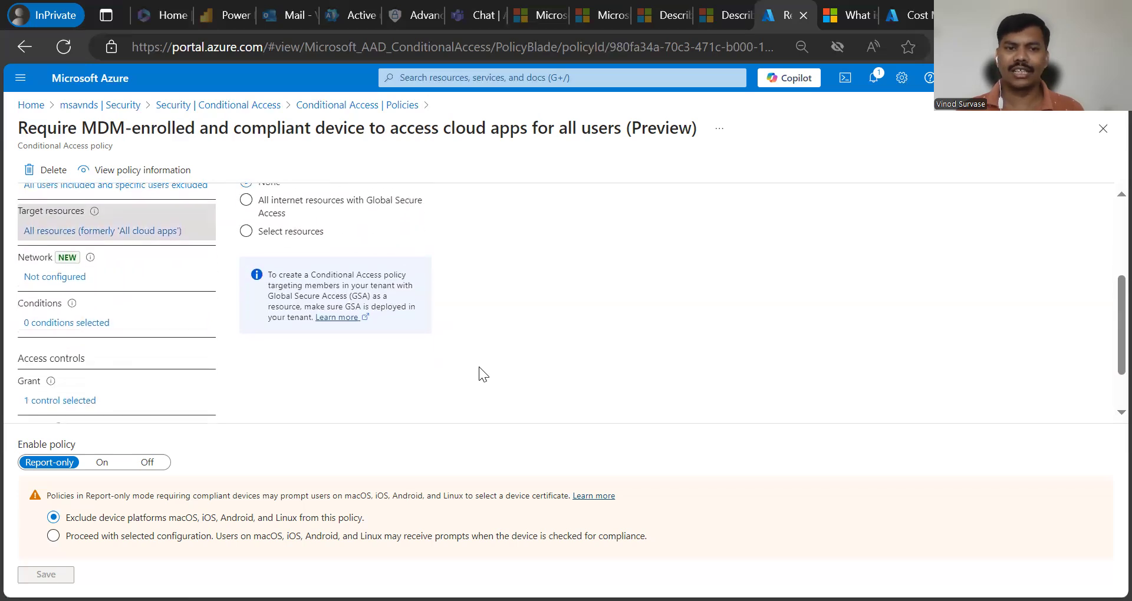
{"action": "scroll", "coordinate": [264, 255], "scroll_direction": "up", "scroll_amount": 1}
{"action": "left_click", "coordinate": [255, 232]}
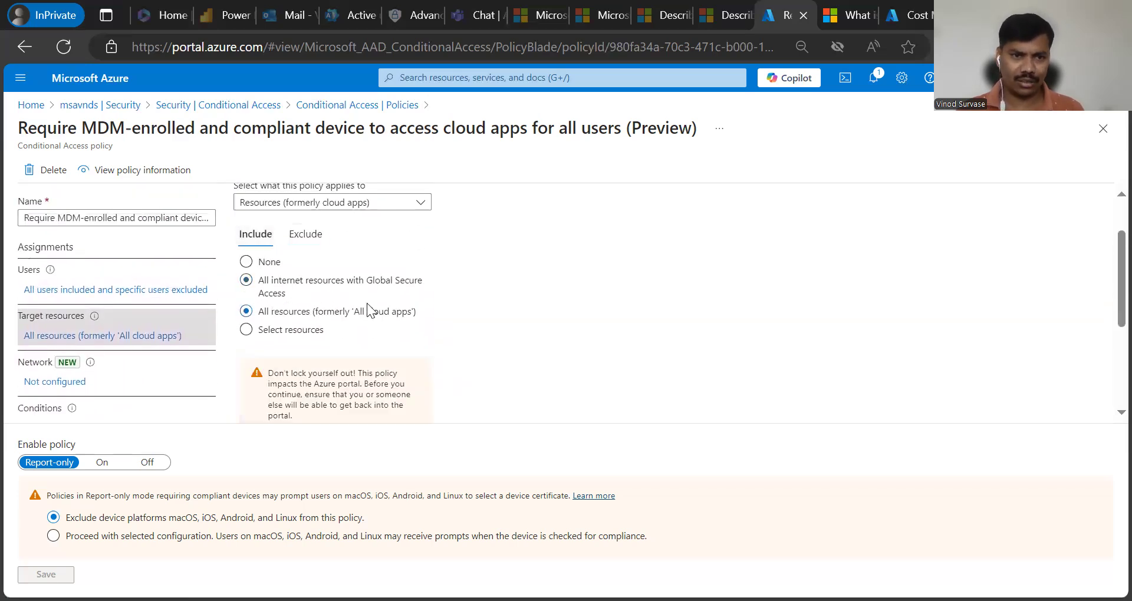
Step: Open the policy's Network assignment and examine its location options and notes
{"action": "scroll", "coordinate": [316, 307], "scroll_direction": "down", "scroll_amount": 2}
{"action": "left_click", "coordinate": [54, 315]}
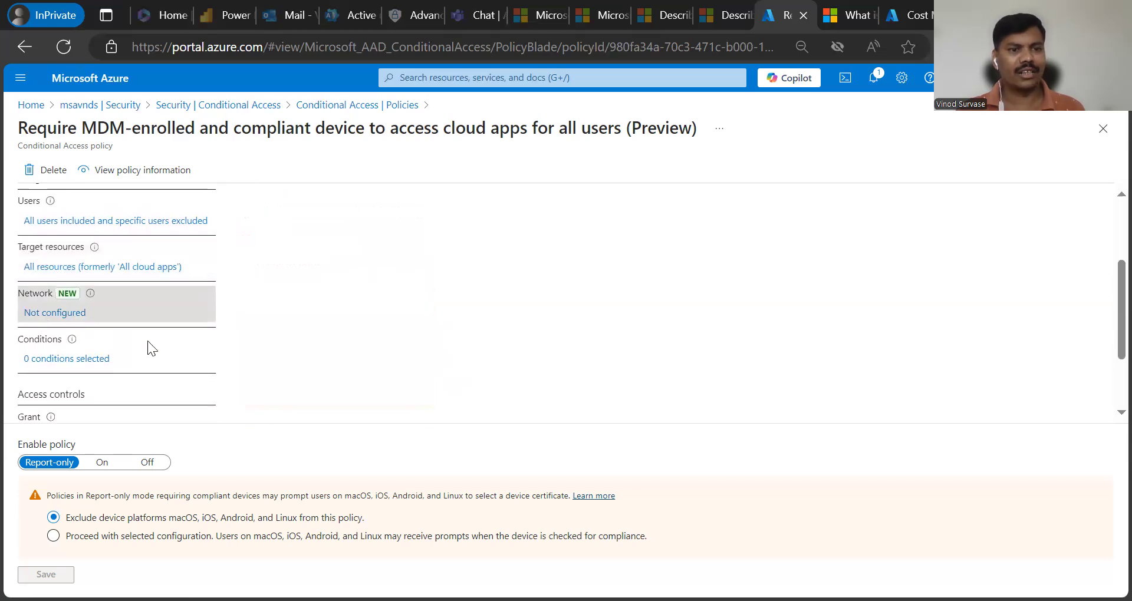
{"action": "scroll", "coordinate": [505, 392], "scroll_direction": "up", "scroll_amount": 2}
{"action": "scroll", "coordinate": [423, 364], "scroll_direction": "up", "scroll_amount": 1}
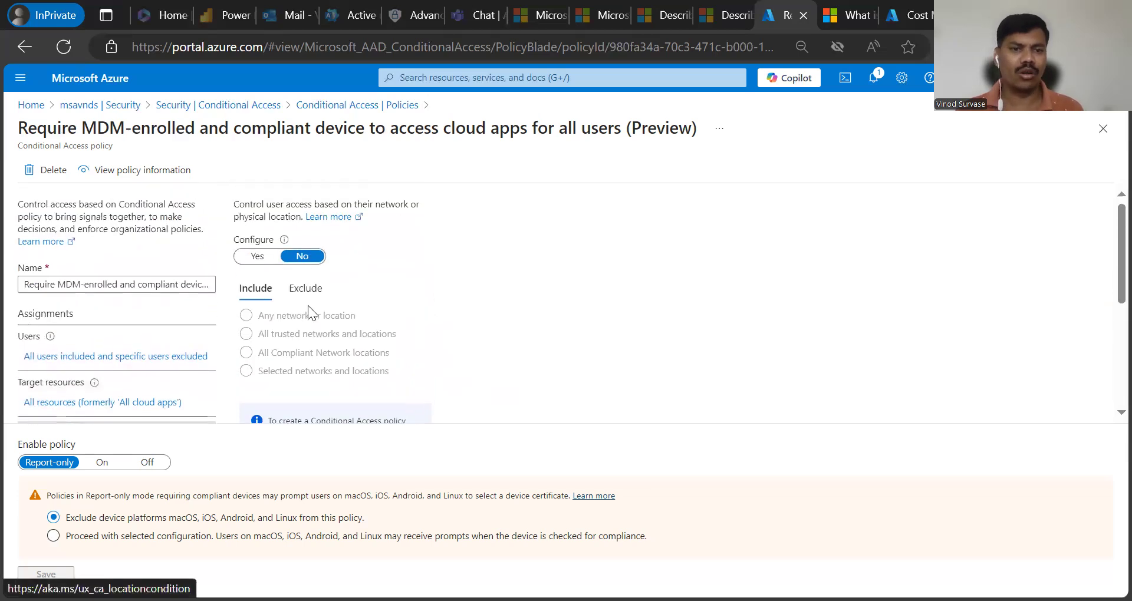
{"action": "scroll", "coordinate": [363, 285], "scroll_direction": "down", "scroll_amount": 4}
{"action": "scroll", "coordinate": [199, 328], "scroll_direction": "down", "scroll_amount": 2}
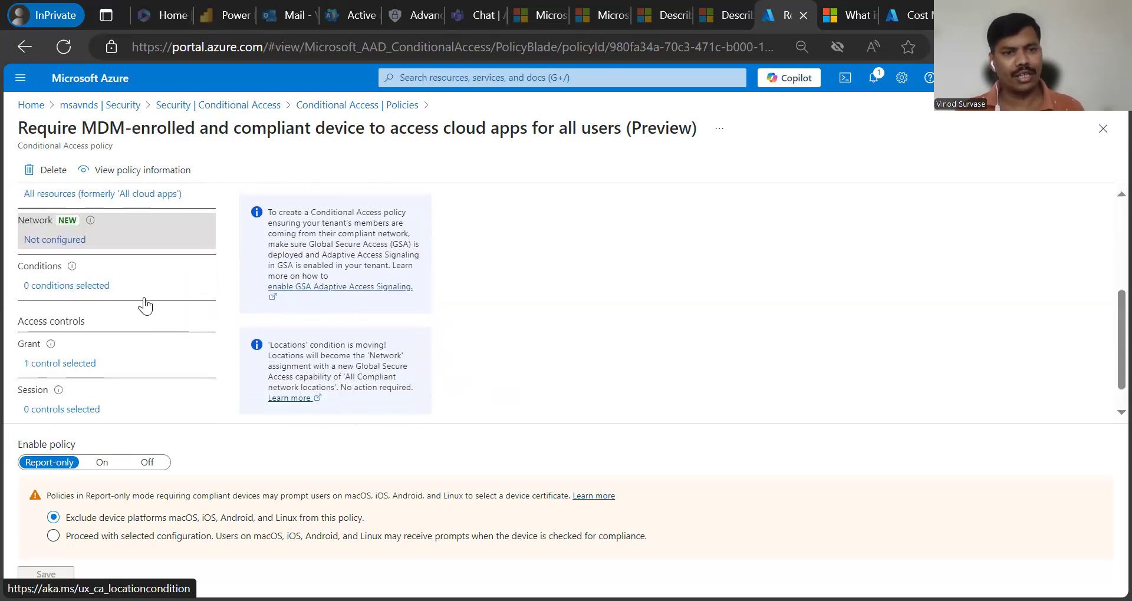
Step: Examine the policy's conditions, from user risk to authentication flows, and open the Device platforms condition
{"action": "left_click", "coordinate": [144, 299]}
{"action": "scroll", "coordinate": [466, 355], "scroll_direction": "down", "scroll_amount": 5}
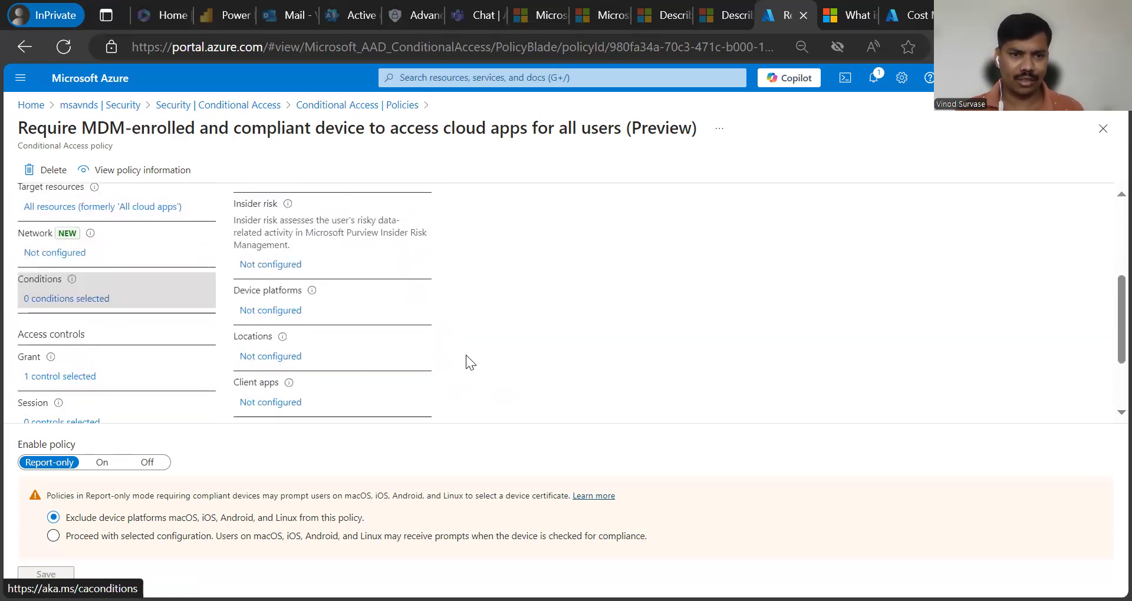
{"action": "scroll", "coordinate": [466, 354], "scroll_direction": "down", "scroll_amount": 3}
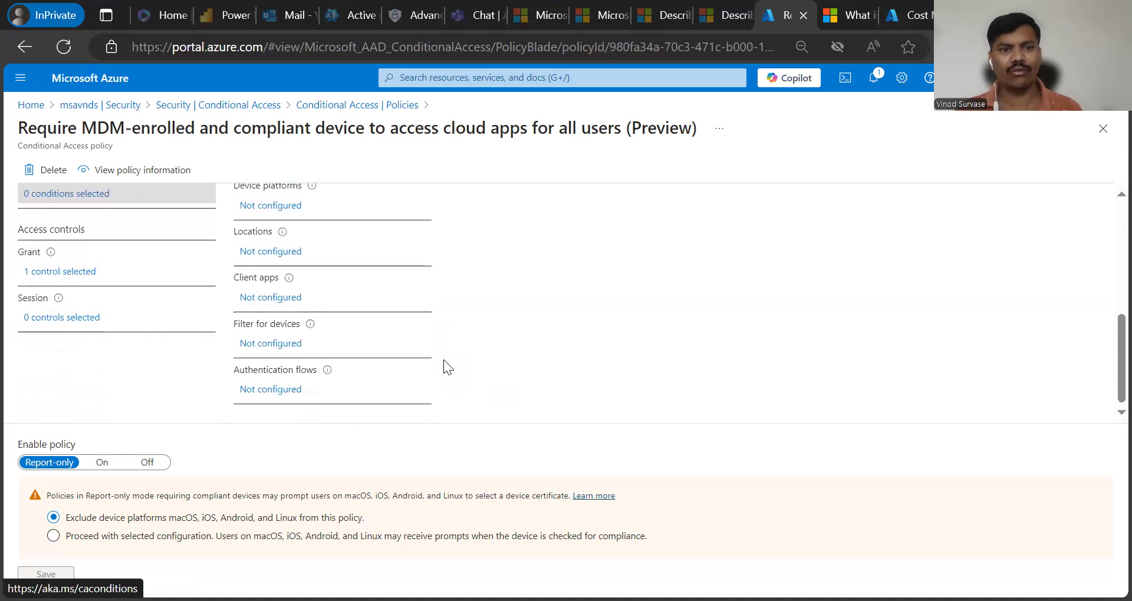
{"action": "scroll", "coordinate": [443, 360], "scroll_direction": "up", "scroll_amount": 6}
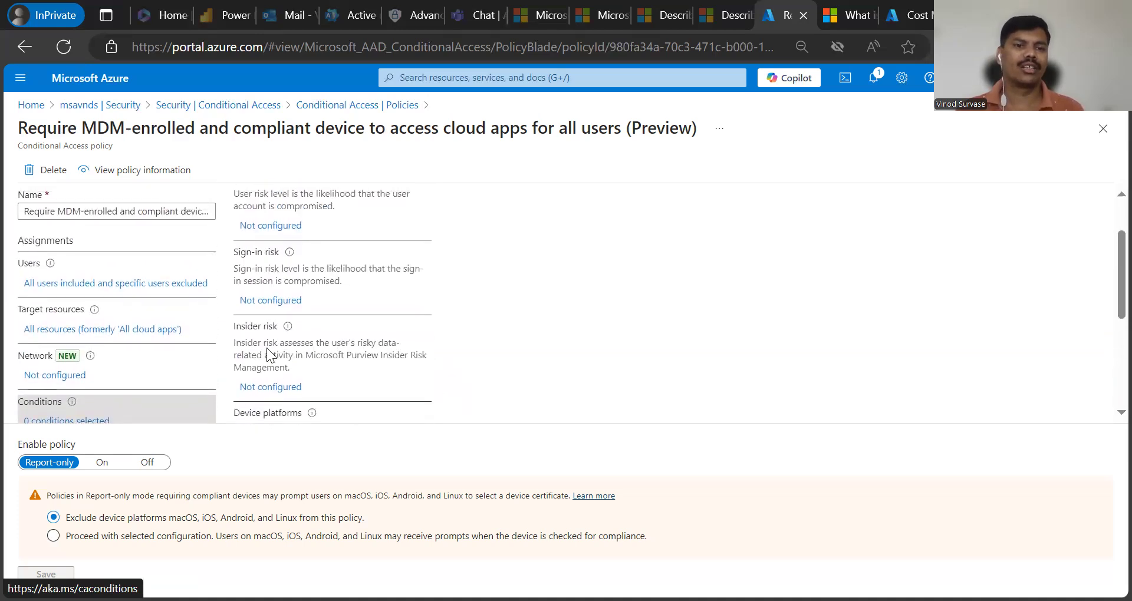
{"action": "scroll", "coordinate": [268, 354], "scroll_direction": "up", "scroll_amount": 3}
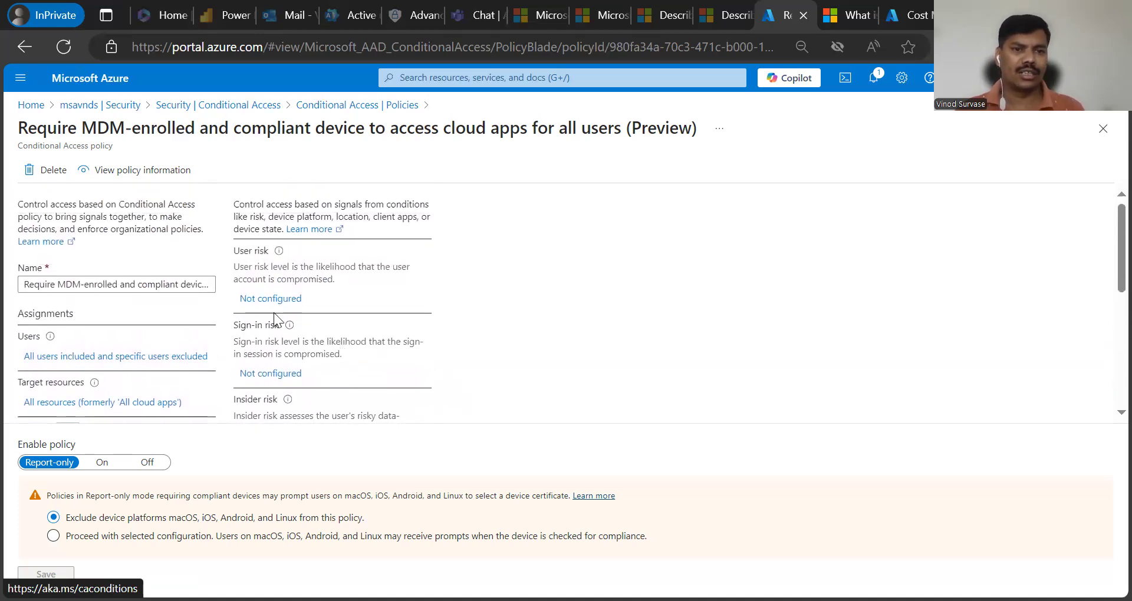
{"action": "scroll", "coordinate": [397, 348], "scroll_direction": "down", "scroll_amount": 1}
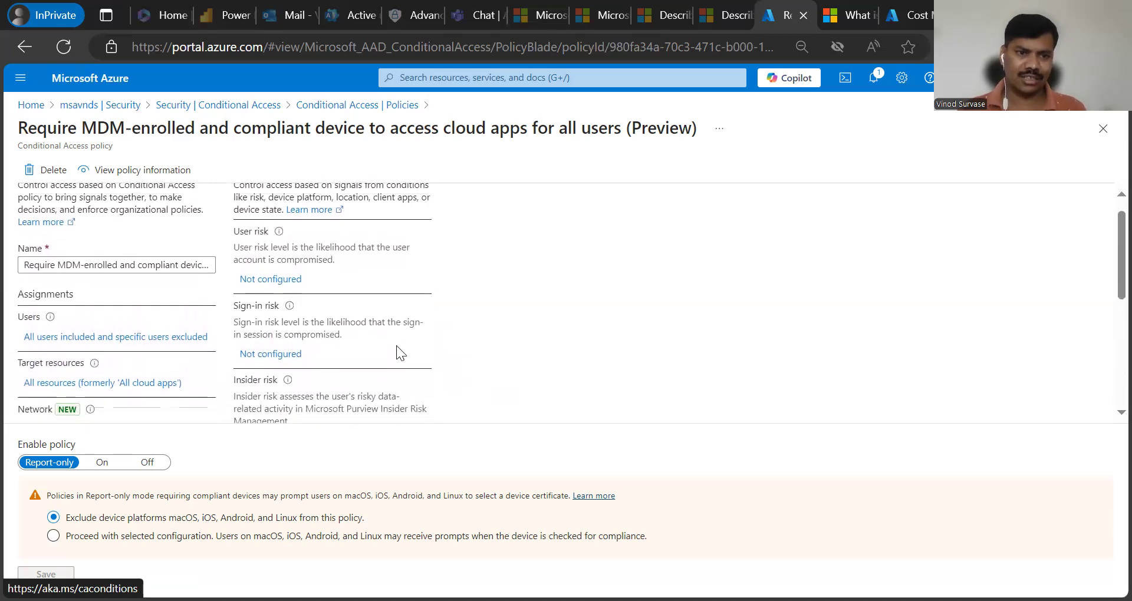
{"action": "scroll", "coordinate": [396, 346], "scroll_direction": "down", "scroll_amount": 3}
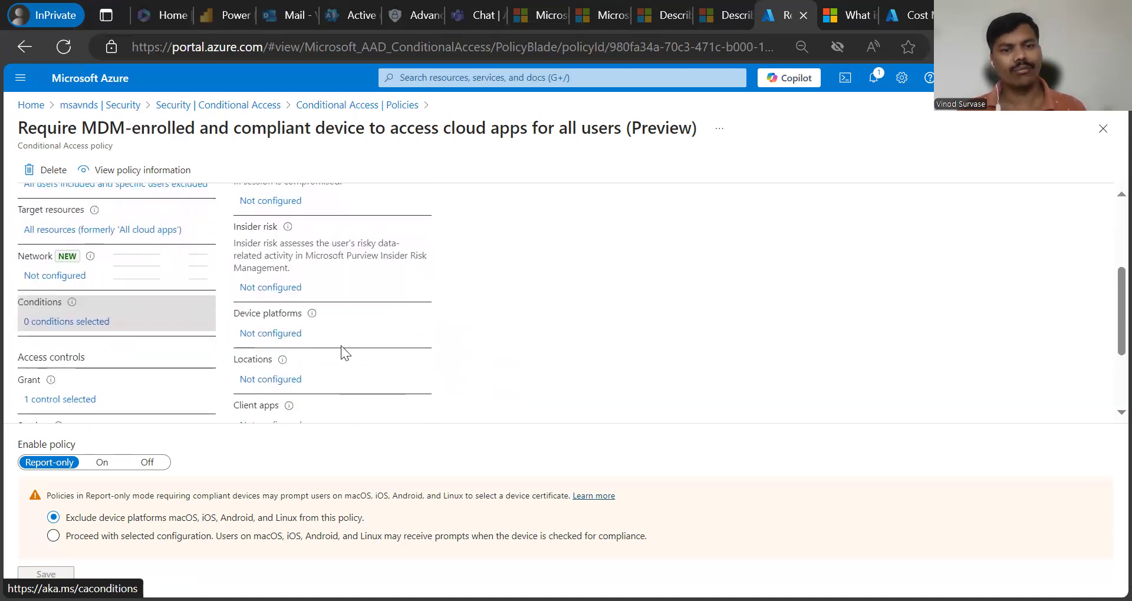
{"action": "left_click", "coordinate": [277, 334]}
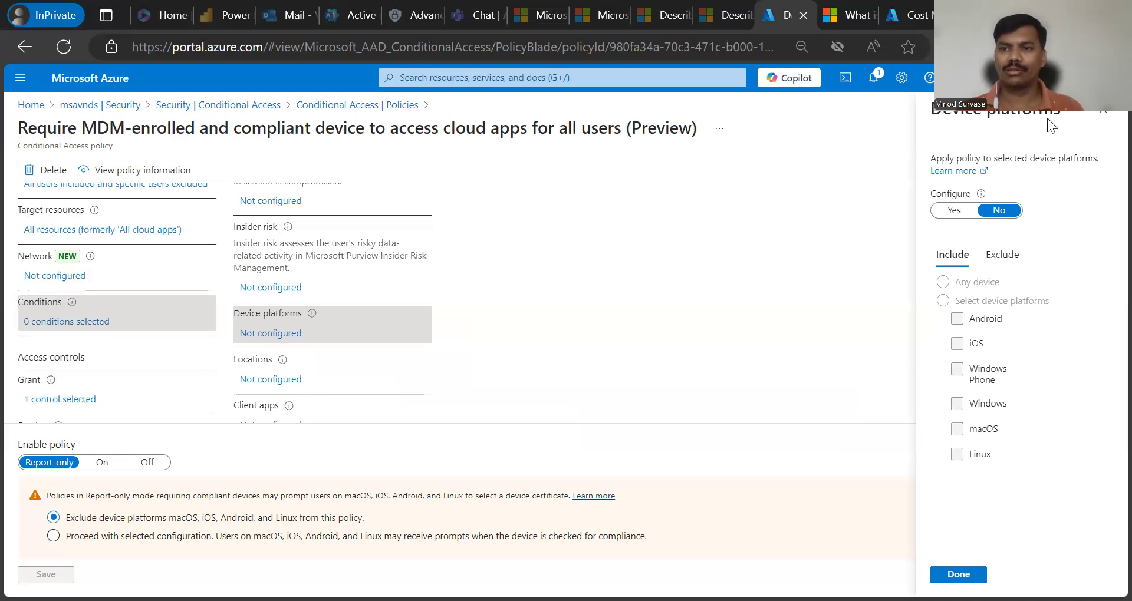
Step: Close the Device platforms condition and examine the remaining conditions, from locations to authentication flows
{"action": "key", "text": "Escape"}
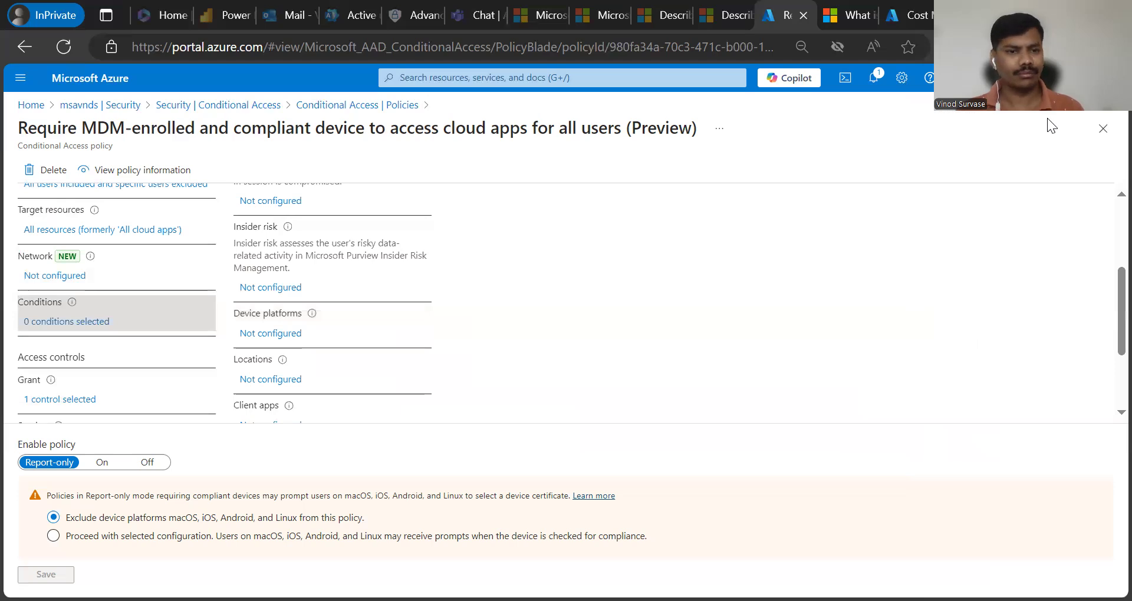
{"action": "scroll", "coordinate": [297, 356], "scroll_direction": "down", "scroll_amount": 2}
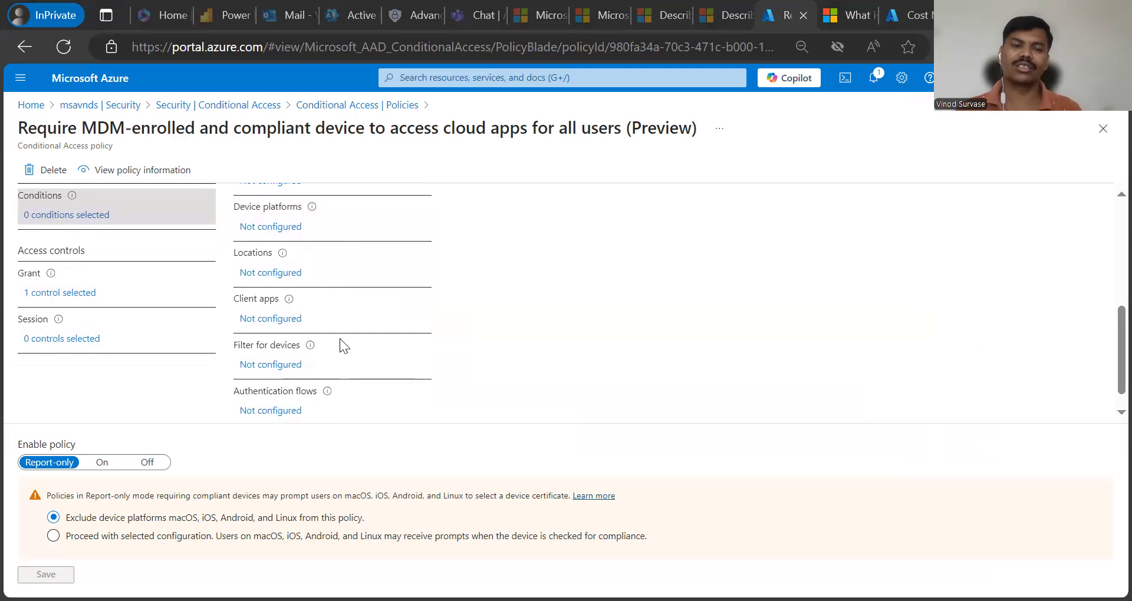
{"action": "scroll", "coordinate": [340, 339], "scroll_direction": "down", "scroll_amount": 1}
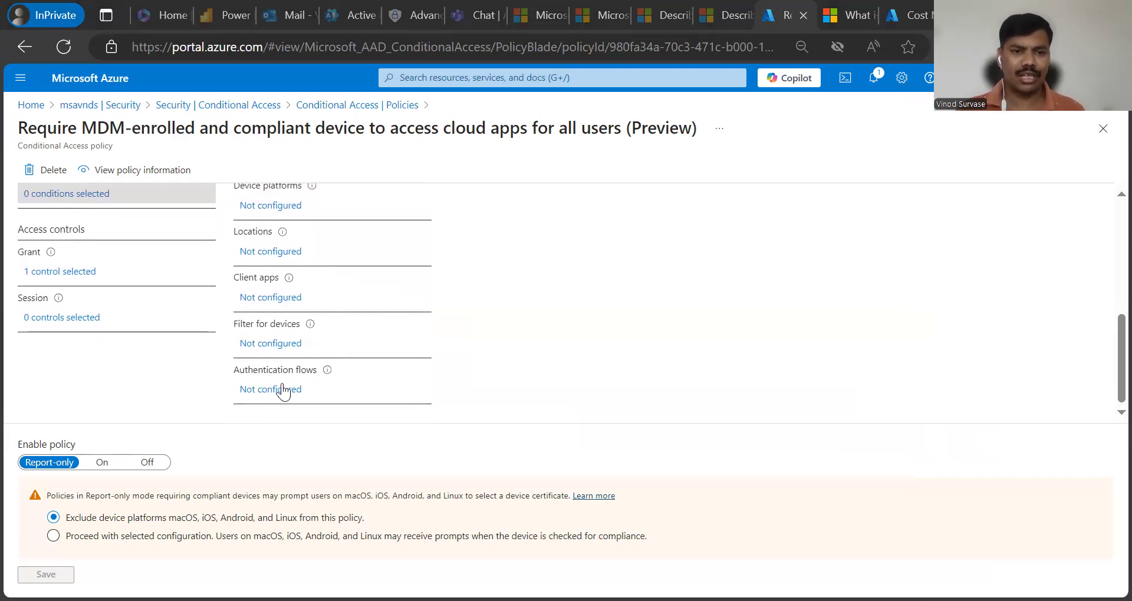
Step: Open the policy's Grant controls and examine the access requirements and the note under the compliant-device requirement
{"action": "left_click", "coordinate": [50, 273]}
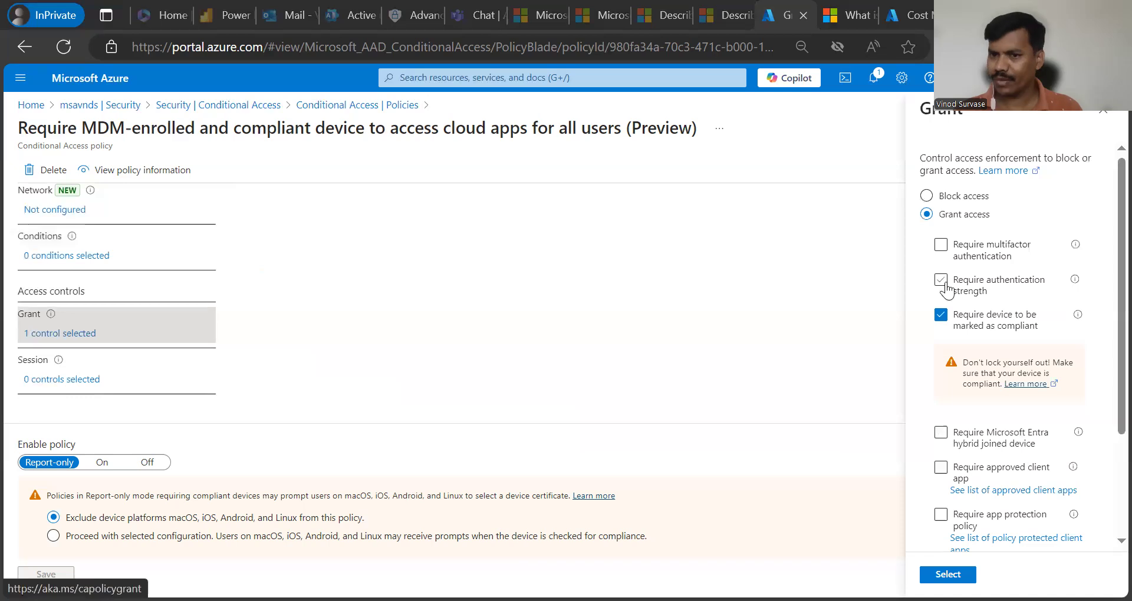
{"action": "left_click_drag", "start_coordinate": [963, 362], "coordinate": [1083, 376]}
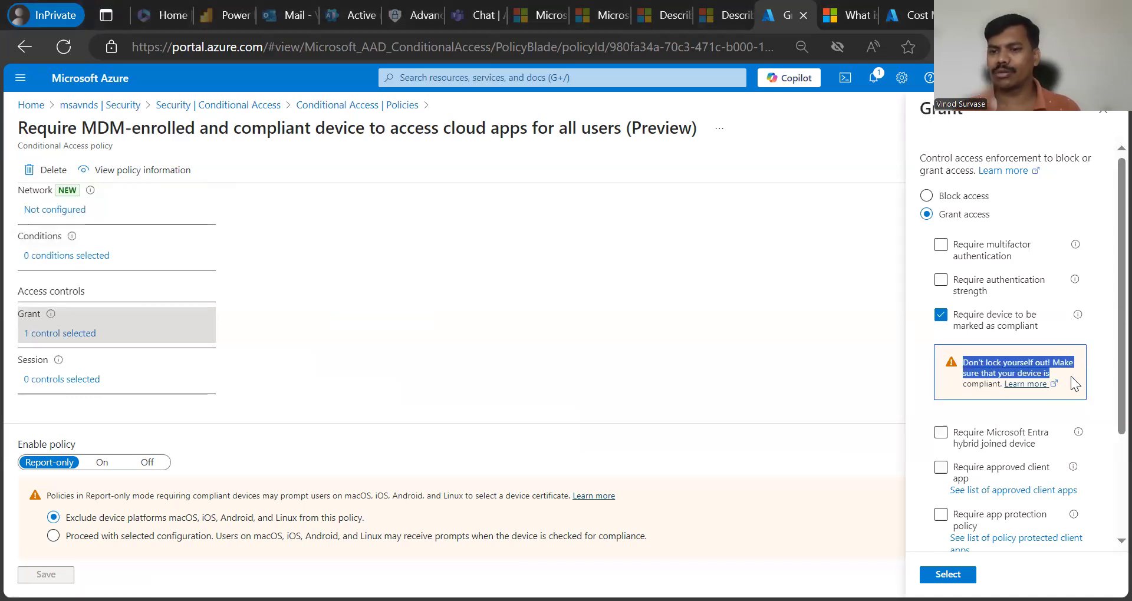
{"action": "left_click", "coordinate": [975, 368]}
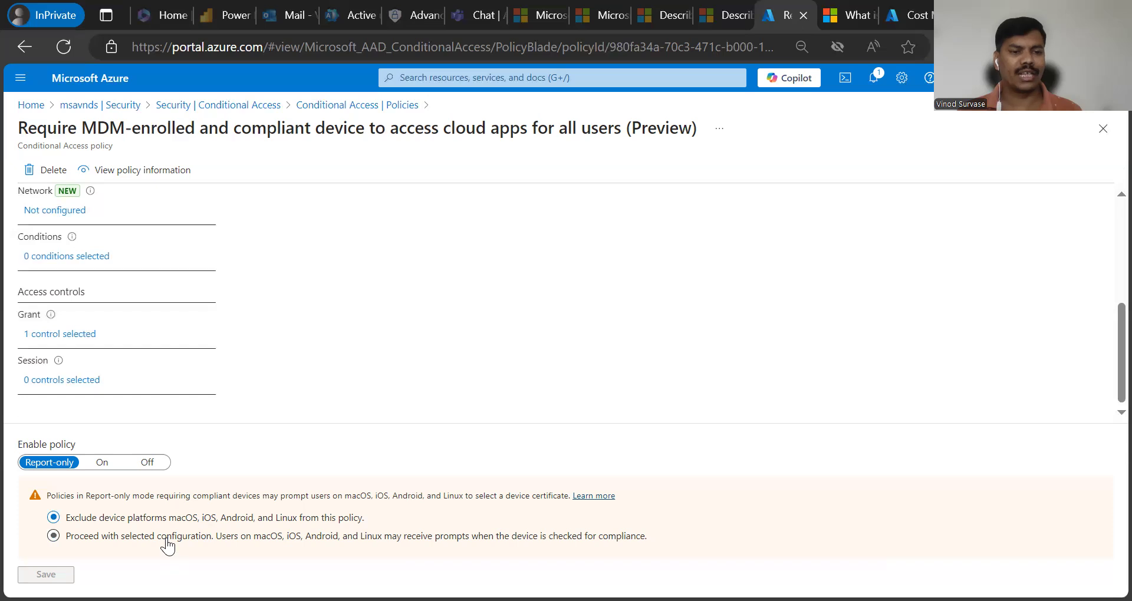
Step: Try setting the policy's enable state to On and return it to Report-only
{"action": "left_click", "coordinate": [100, 463]}
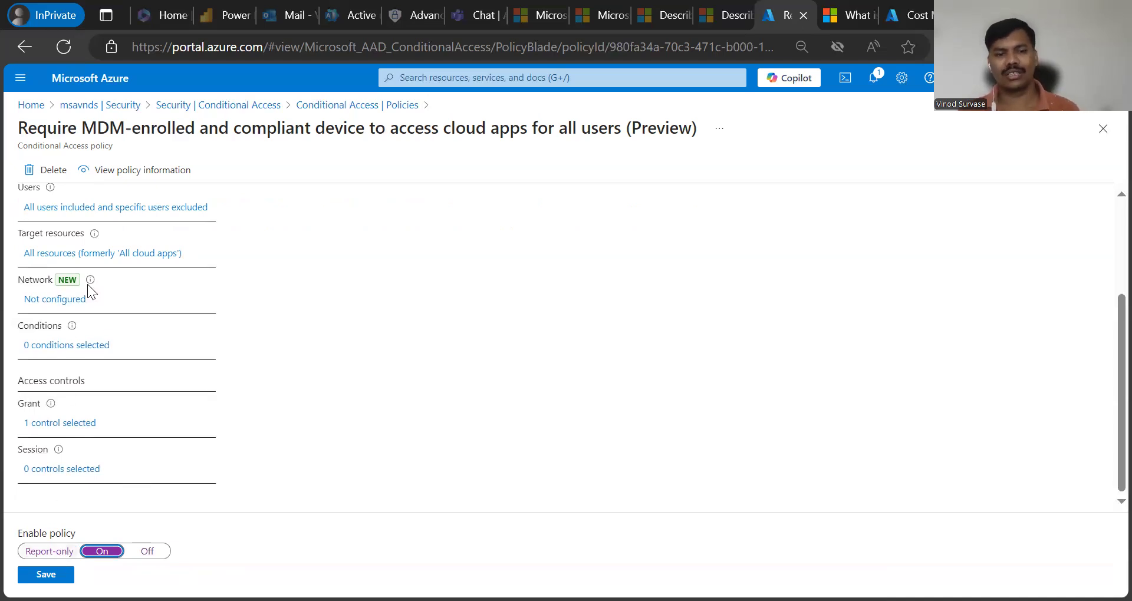
{"action": "left_click", "coordinate": [59, 550]}
{"action": "scroll", "coordinate": [319, 407], "scroll_direction": "down", "scroll_amount": 2}
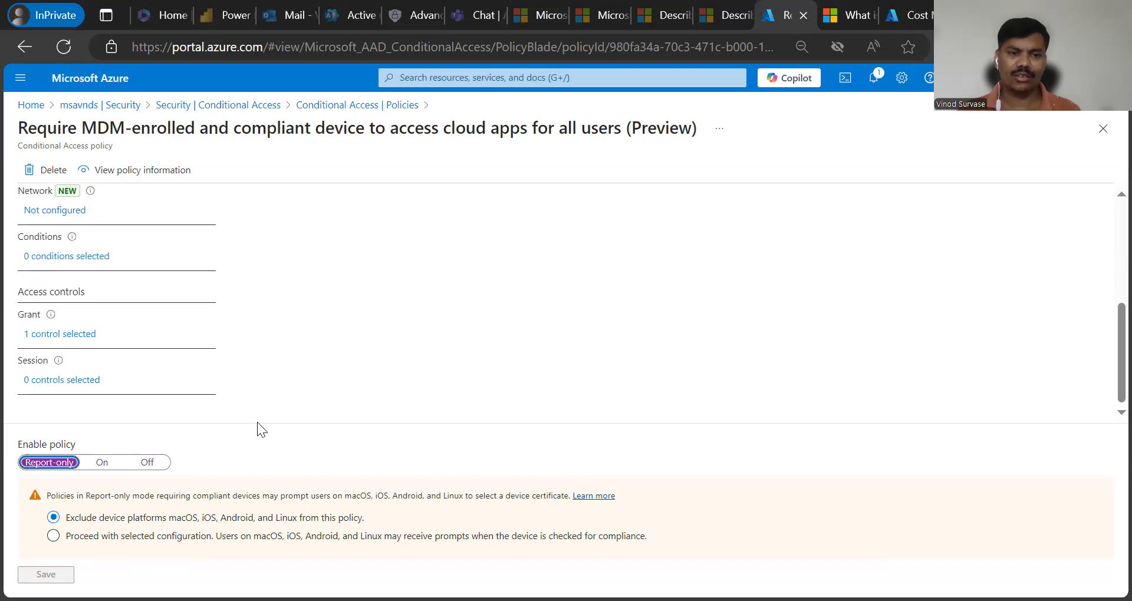
Step: Open the policy's Users assignment and examine which users are included and the accompanying lockout note
{"action": "scroll", "coordinate": [310, 339], "scroll_direction": "up", "scroll_amount": 3}
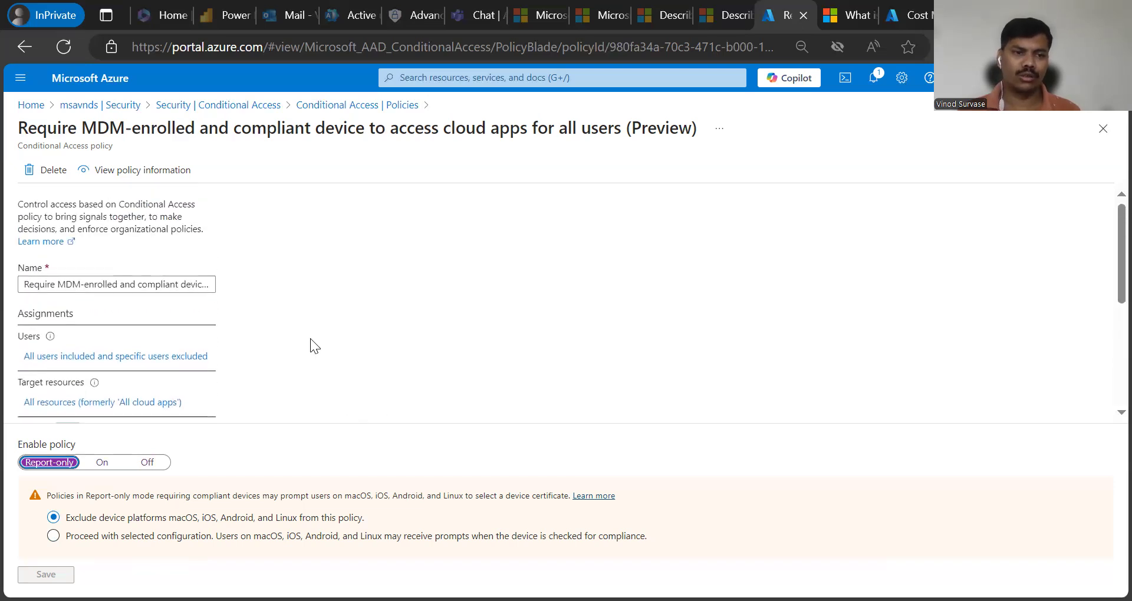
{"action": "left_click", "coordinate": [88, 356]}
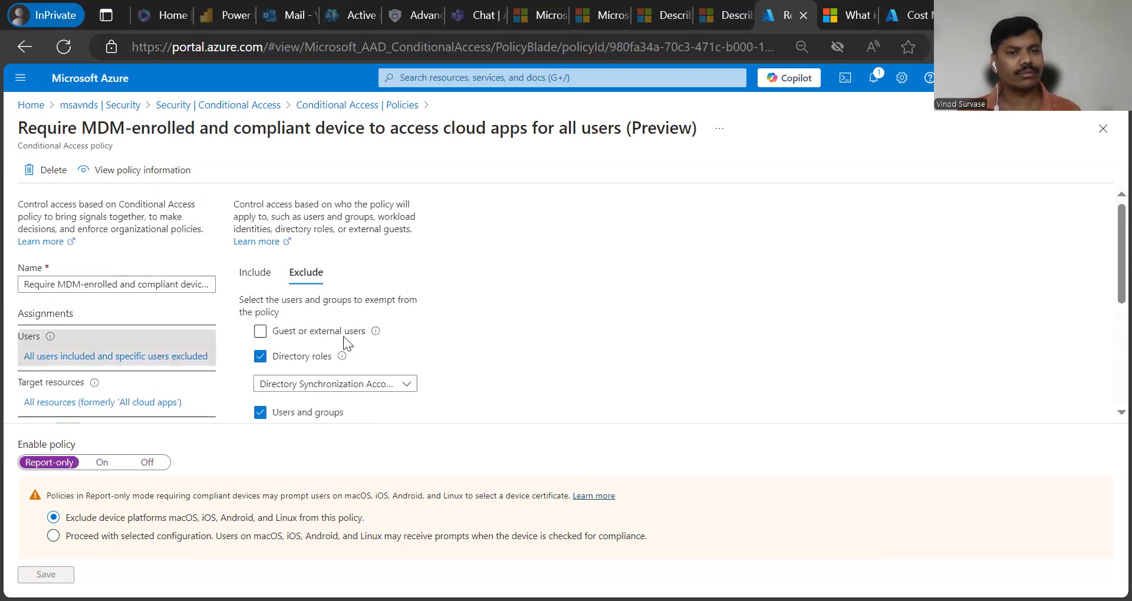
{"action": "scroll", "coordinate": [404, 352], "scroll_direction": "down", "scroll_amount": 2}
{"action": "left_click", "coordinate": [255, 230]}
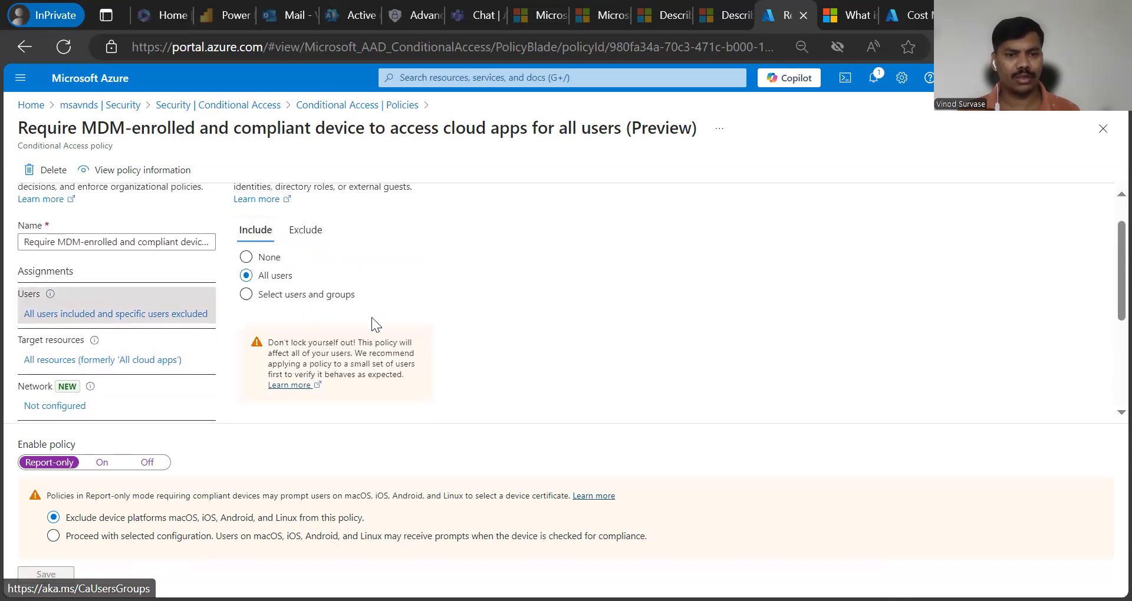
{"action": "scroll", "coordinate": [362, 331], "scroll_direction": "down", "scroll_amount": 3}
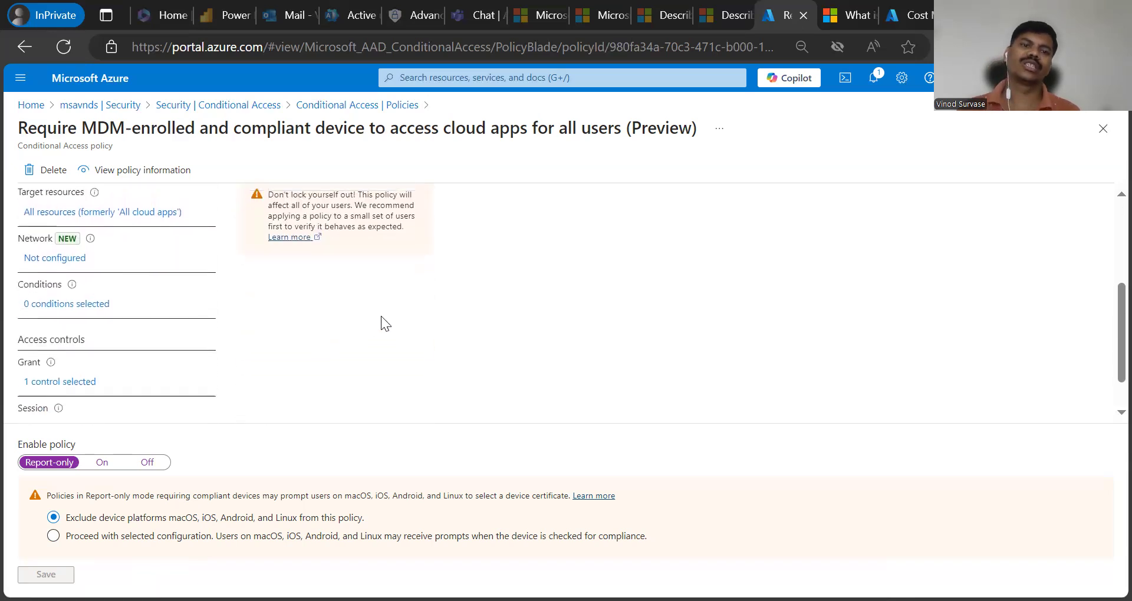
{"action": "scroll", "coordinate": [371, 313], "scroll_direction": "up", "scroll_amount": 2}
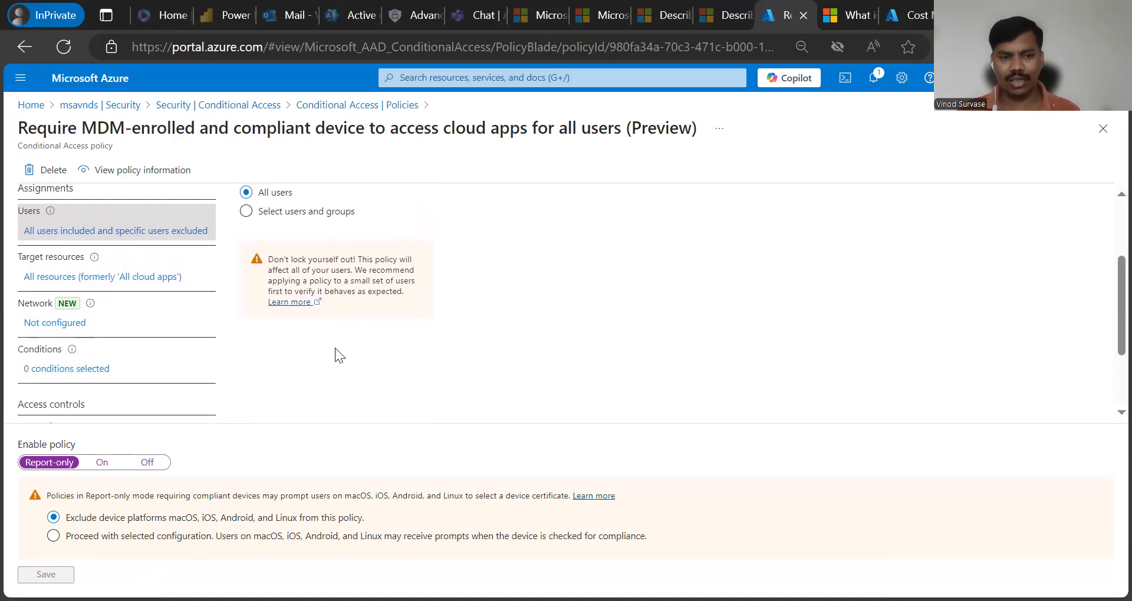
{"action": "scroll", "coordinate": [370, 343], "scroll_direction": "down", "scroll_amount": 2}
Step: View the policy information with its ID, creation date and source template, and close it again
{"action": "scroll", "coordinate": [357, 344], "scroll_direction": "up", "scroll_amount": 4}
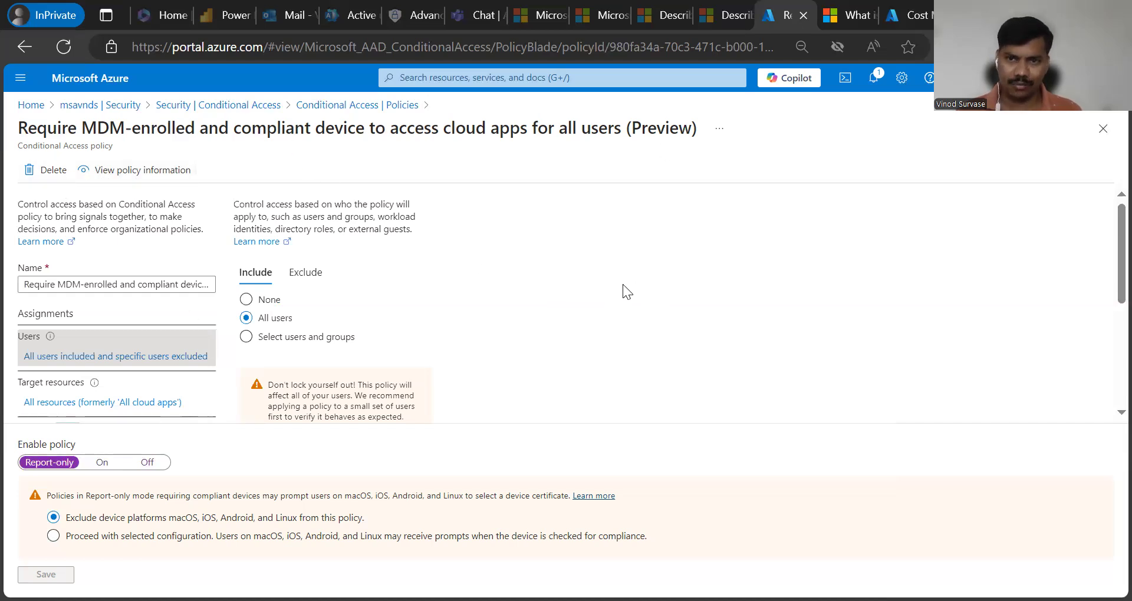
{"action": "left_click", "coordinate": [111, 176]}
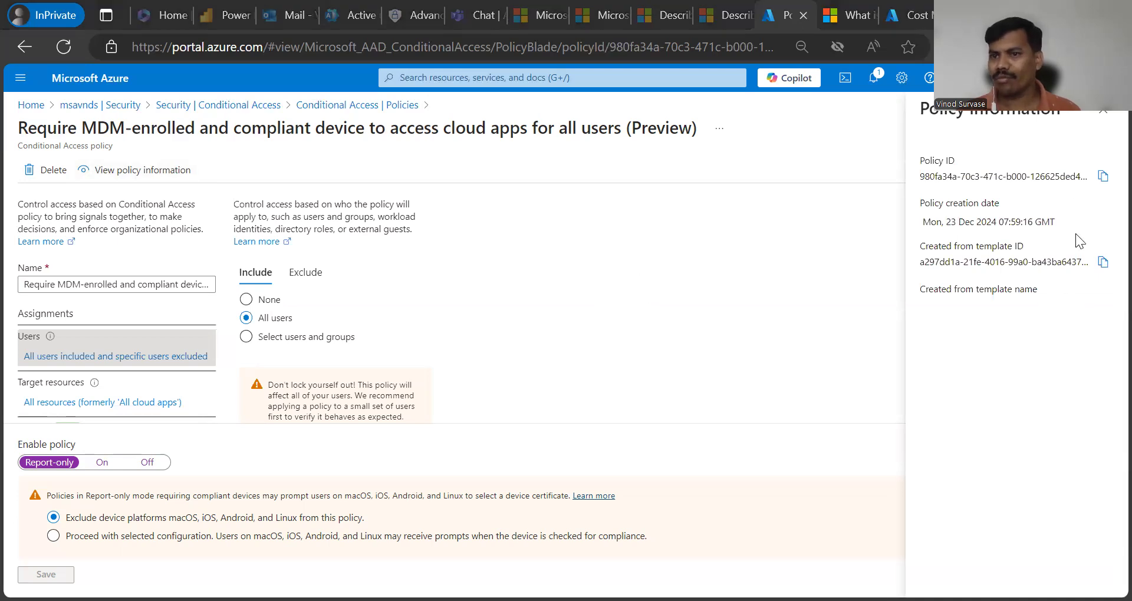
{"action": "left_click", "coordinate": [1103, 113]}
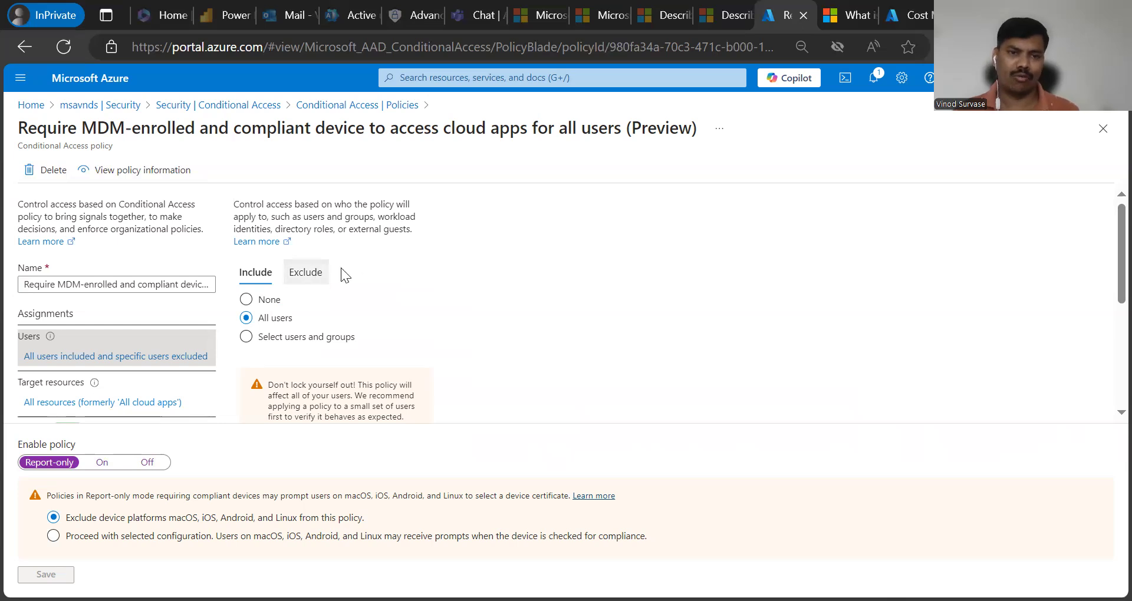
Step: Examine the policy's excluded users, directory roles and groups, and return to the included users
{"action": "left_click", "coordinate": [305, 272]}
{"action": "scroll", "coordinate": [625, 285], "scroll_direction": "down", "scroll_amount": 2}
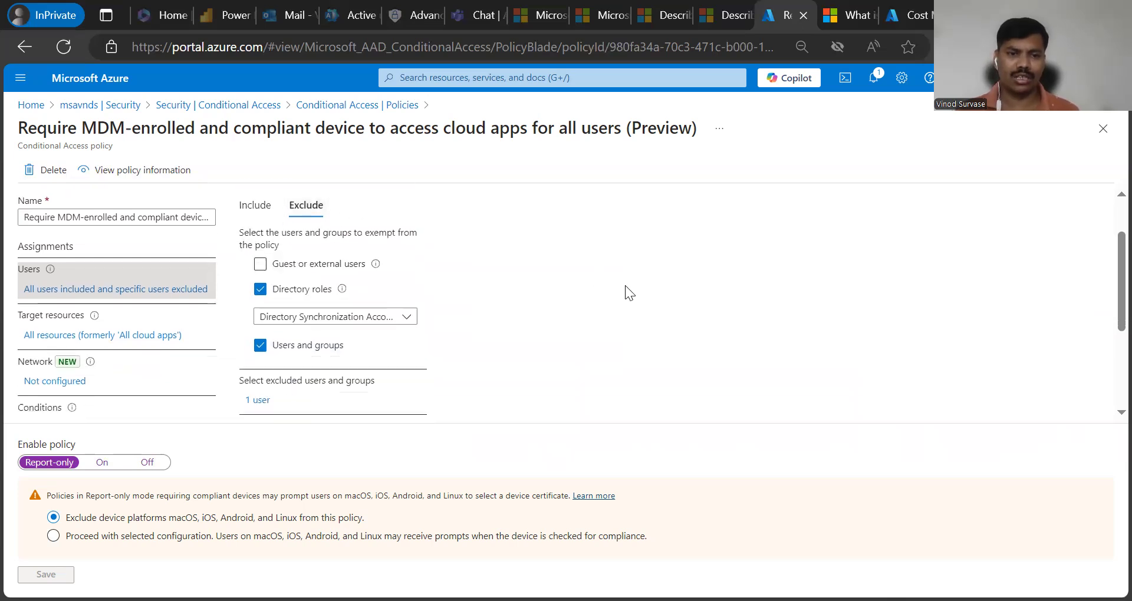
{"action": "scroll", "coordinate": [625, 286], "scroll_direction": "up", "scroll_amount": 1}
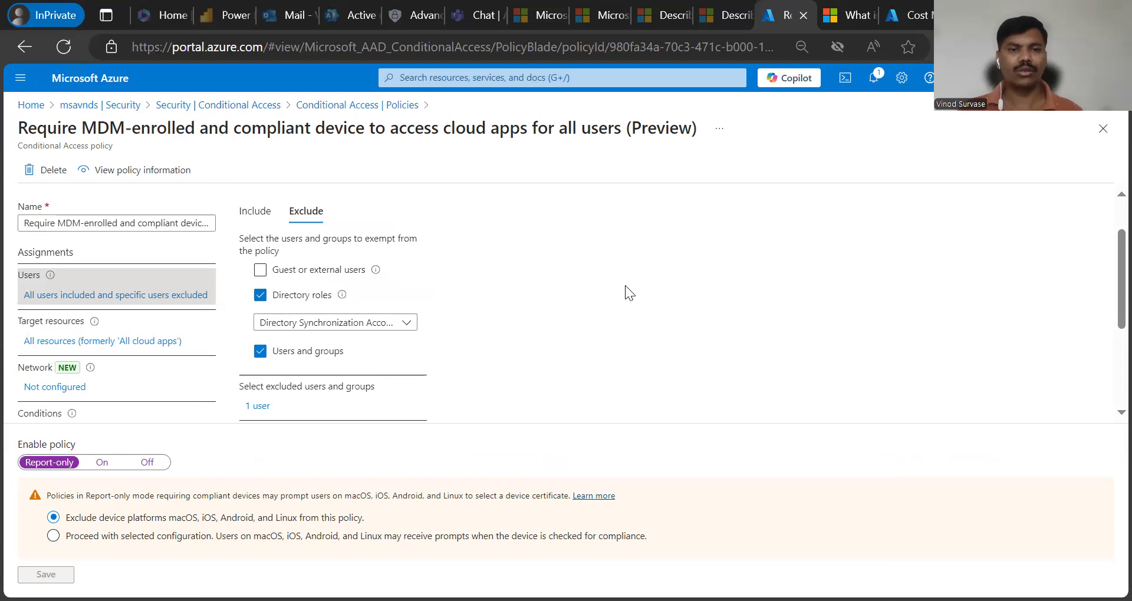
{"action": "scroll", "coordinate": [625, 285], "scroll_direction": "up", "scroll_amount": 1}
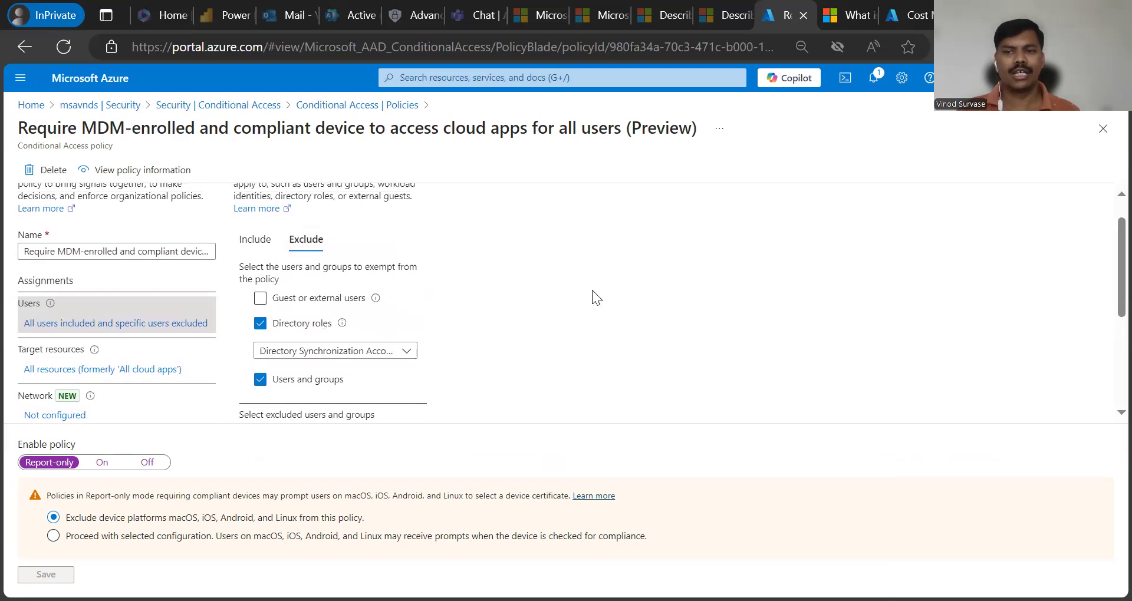
{"action": "scroll", "coordinate": [592, 290], "scroll_direction": "up", "scroll_amount": 1}
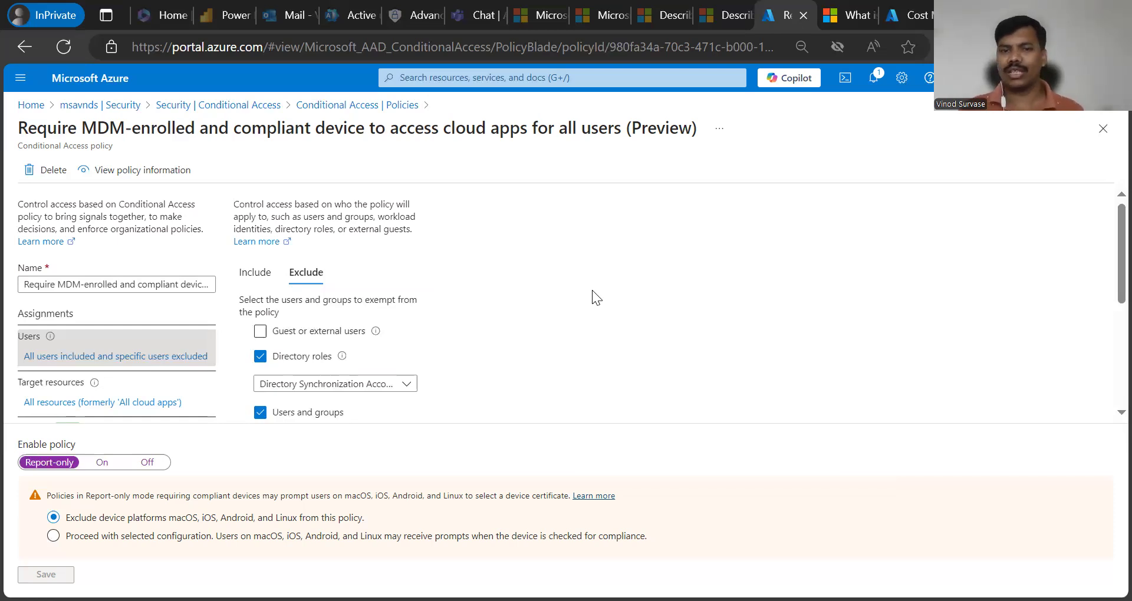
{"action": "left_click", "coordinate": [258, 274]}
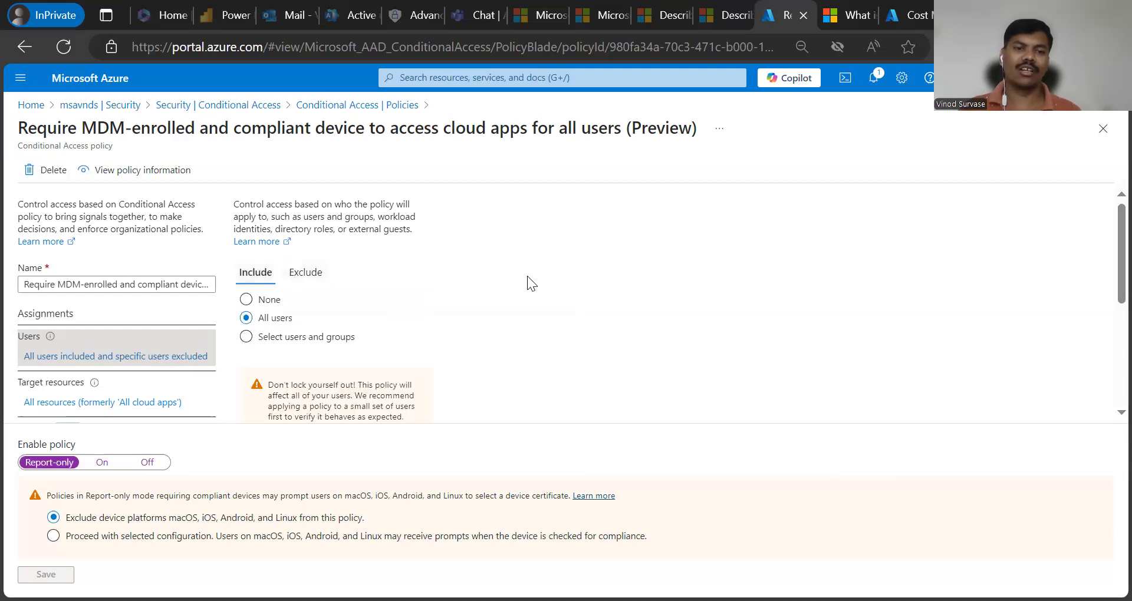